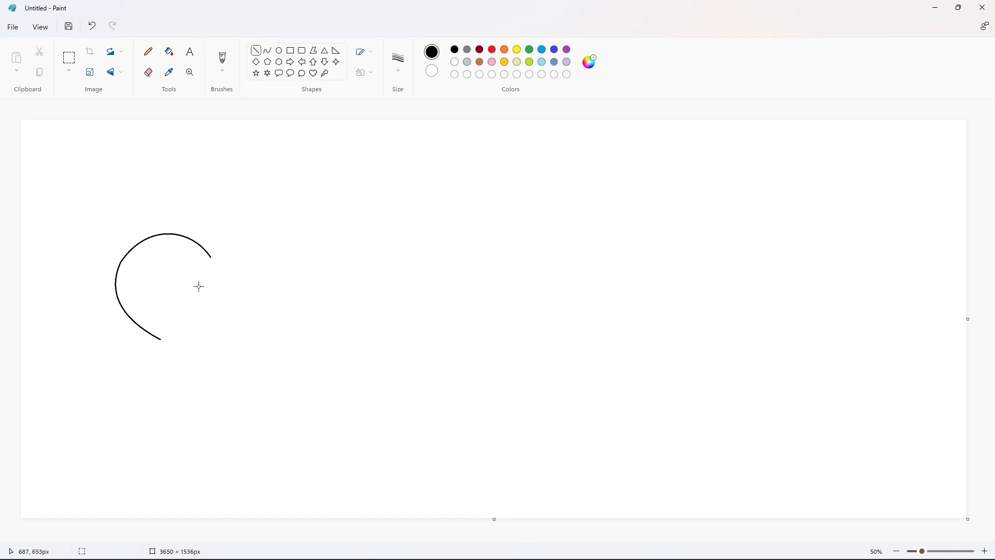
Step: Draw the S's upper inner contour with the Curve tool, running parallel inside the existing outer curve
left_click(267, 51)
left_click_drag(192, 281, 148, 277)
left_click_drag(170, 278, 173, 261)
left_click_drag(162, 262, 144, 293)
left_click(228, 295)
left_click(144, 293)
left_click(193, 303)
Step: Continue the S's outer curve into a rounded lower hook that ends below the letter's left side, redrawing misplaced curves
left_click_drag(160, 340, 133, 361)
mouse_move(150, 350)
left_mouse_down()
mouse_move(198, 353)
mouse_move(182, 393)
left_mouse_up()
key("ctrl+z")
mouse_move(153, 347)
left_mouse_down()
mouse_move(133, 361)
mouse_move(201, 356)
left_mouse_up()
mouse_move(182, 366)
left_mouse_down()
mouse_move(170, 394)
mouse_move(160, 340)
mouse_move(197, 358)
mouse_move(166, 395)
left_mouse_up()
key("ctrl+z")
mouse_move(160, 339)
left_mouse_down()
mouse_move(178, 366)
mouse_move(177, 348)
mouse_move(188, 357)
mouse_move(132, 360)
mouse_move(166, 376)
left_mouse_up()
left_click_drag(166, 377, 144, 382)
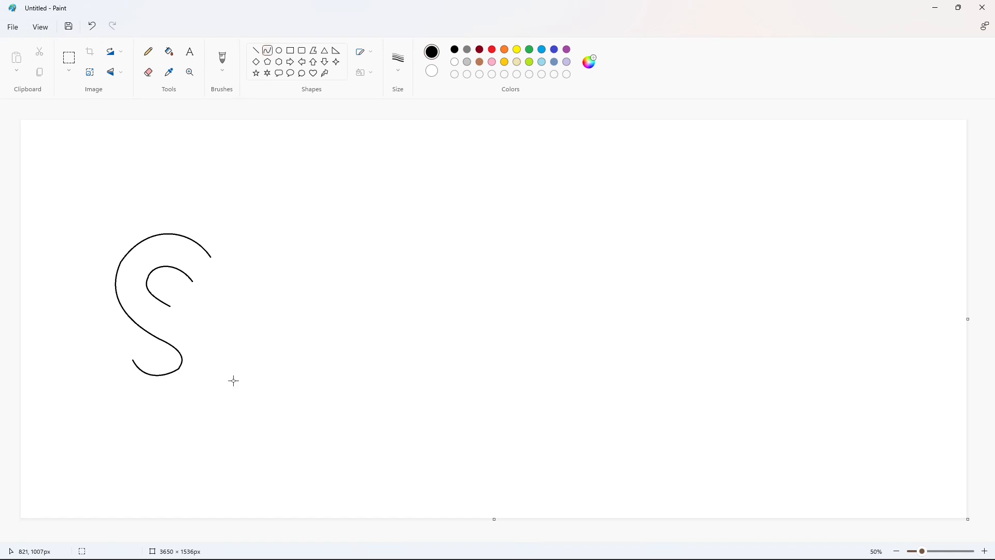
key("ctrl+z")
left_click_drag(180, 367, 152, 381)
Step: Extend the S's inner contour from the middle of the letter down toward its lower right with a curve
left_click_drag(171, 306, 209, 353)
key("ctrl+z")
left_click(202, 315)
key("ctrl+z")
left_click(198, 316)
key("ctrl+z")
Step: Draw a tall four-sided stem for the letter P with straight lines, touching the right side of the S
left_click(255, 50)
left_click_drag(211, 230, 211, 373)
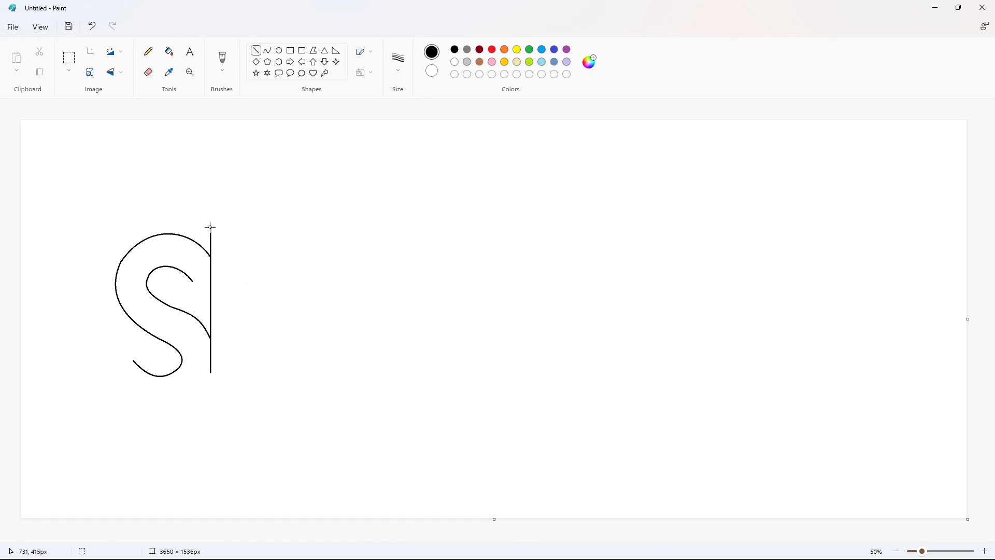
left_click_drag(211, 227, 244, 229)
mouse_move(243, 269)
left_mouse_down()
mouse_move(243, 373)
mouse_move(210, 373)
left_mouse_up()
Step: Complete the S outline by closing both ends with straight lines and curving the bottom edge over from the P's stem
left_click_drag(195, 282, 216, 259)
left_click(268, 50)
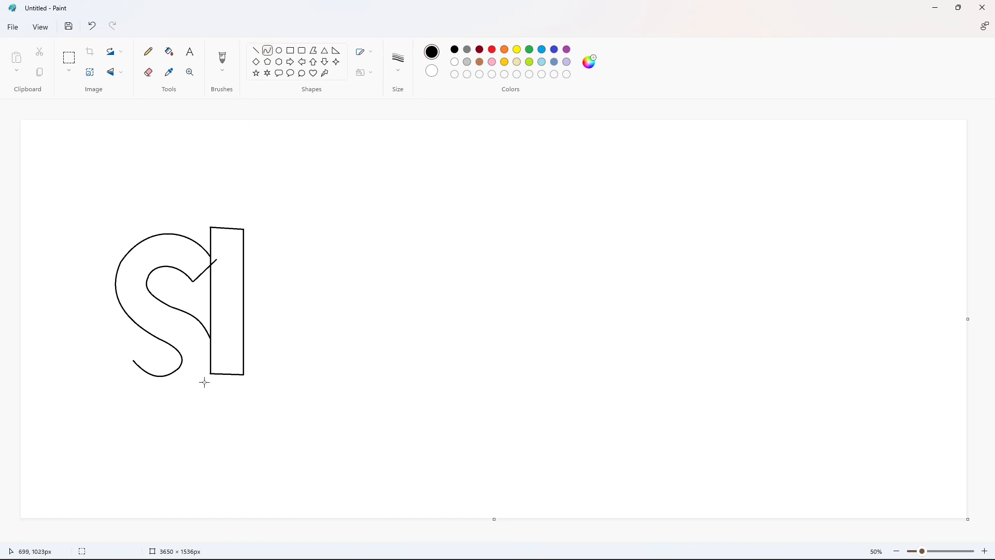
mouse_move(211, 373)
left_mouse_down()
mouse_move(115, 383)
mouse_move(175, 389)
mouse_move(139, 425)
left_mouse_up()
left_click(282, 432)
left_click(256, 50)
left_click_drag(113, 383, 134, 360)
Step: Fill the S and the P's stem with black
left_click(169, 51)
left_click(166, 243)
left_click(240, 285)
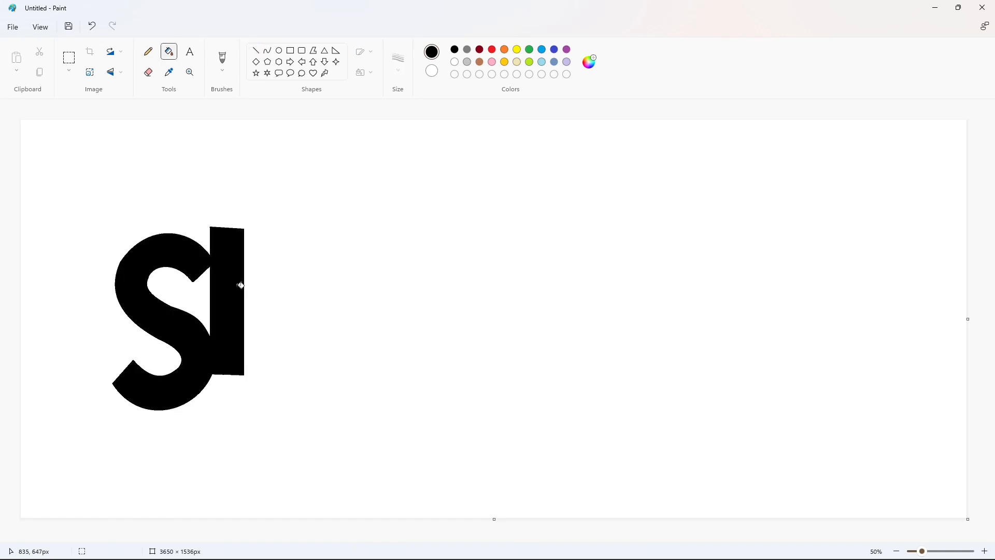
Step: Draw an ellipse overlapping the stem for the P's outer bowl, aligning its top with the stem and stretching it nearly round
left_click(279, 50)
left_click_drag(228, 249, 348, 344)
left_click_drag(289, 296, 291, 275)
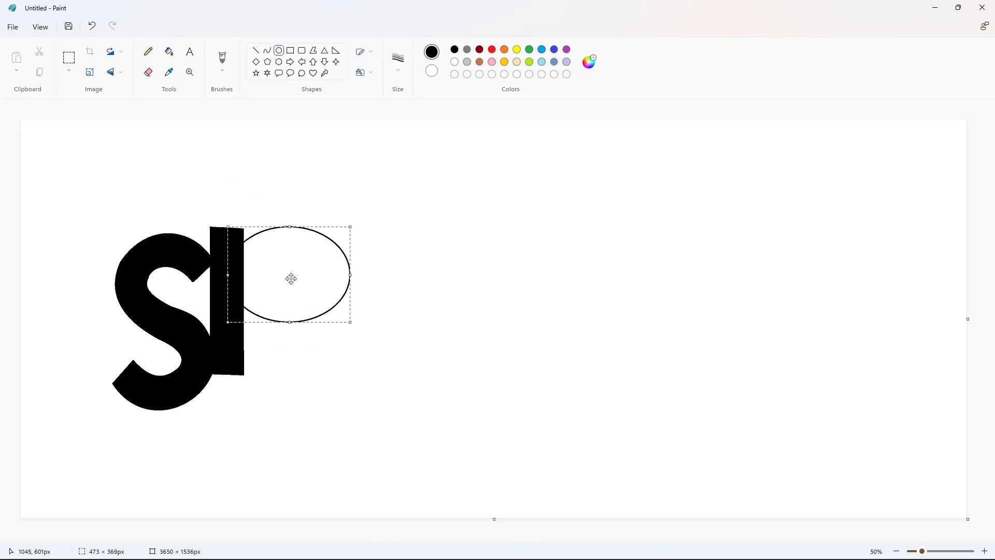
left_click_drag(289, 322, 292, 342)
left_click_drag(350, 285, 348, 285)
left_click_drag(228, 286, 313, 315)
key("Escape")
key("ctrl+z")
Step: Fill the S and the P's stem with purple
left_click(169, 52)
left_click(567, 49)
left_click(237, 285)
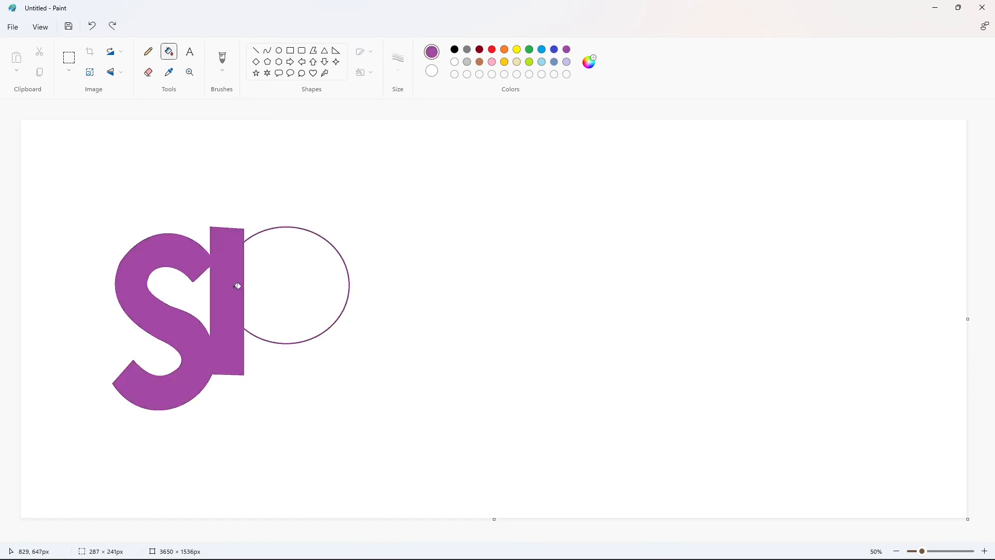
Step: Draw a smaller ellipse inside the P's bowl for the counter, narrowing it until its left side meets the stem's edge
left_click(280, 51)
mouse_move(231, 252)
left_mouse_down()
mouse_move(332, 317)
mouse_move(287, 320)
left_mouse_up()
left_click_drag(330, 287, 316, 287)
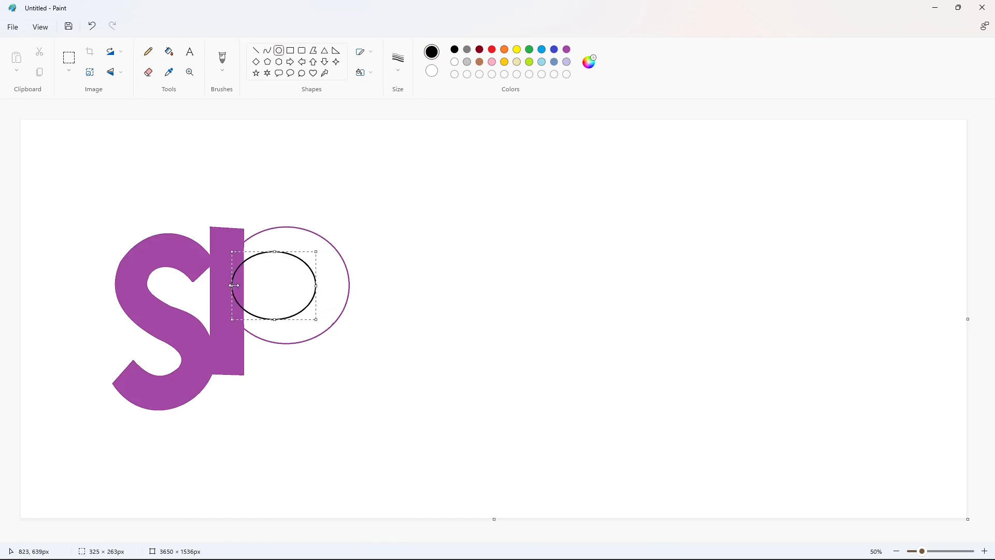
left_click_drag(232, 285, 306, 306)
left_click(384, 302)
left_click_drag(284, 291, 284, 283)
key("ctrl+z")
Step: Fill the P's inner ellipse with white, and the S, stem and outer bowl with black
left_click(169, 51)
left_click(566, 50)
left_click(279, 283)
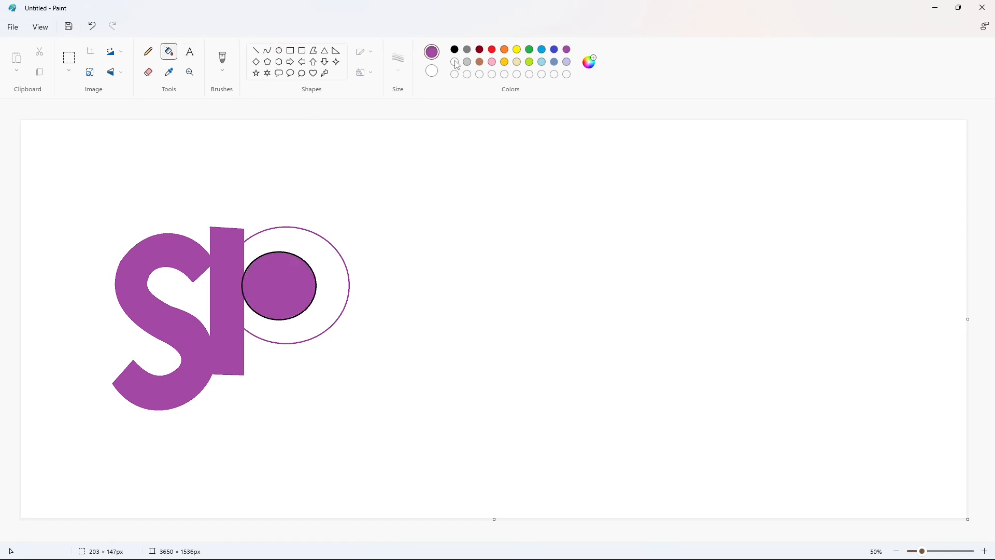
left_click(455, 61)
left_click(279, 282)
left_click(454, 49)
left_click(233, 272)
left_click(298, 234)
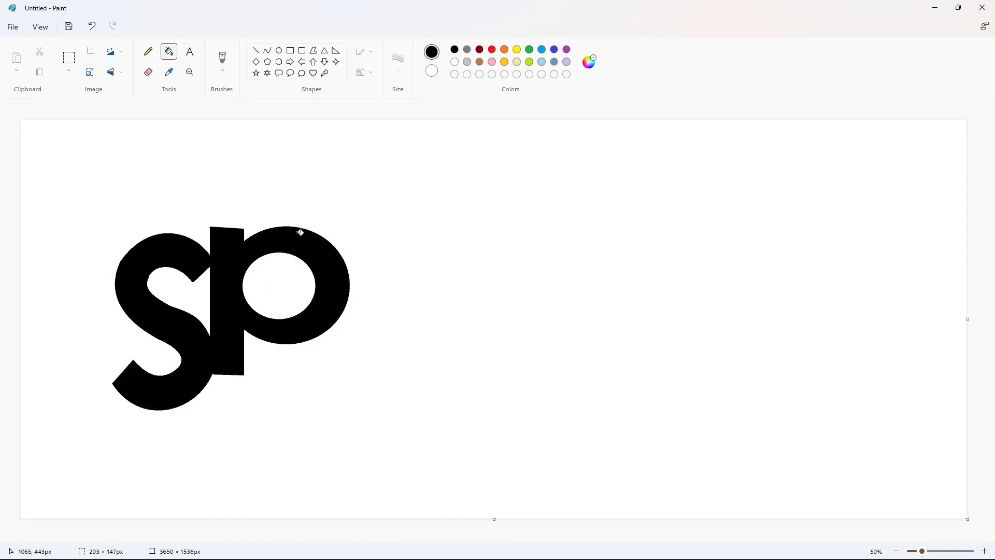
Step: Draw the letter A's two outer sides and its left foot with straight lines, overlapping the P's bowl
left_click(255, 51)
mouse_move(387, 240)
left_mouse_down()
mouse_move(291, 385)
mouse_move(429, 306)
mouse_move(473, 374)
left_mouse_up()
left_click(409, 369)
left_click(431, 371)
left_click_drag(293, 387, 337, 394)
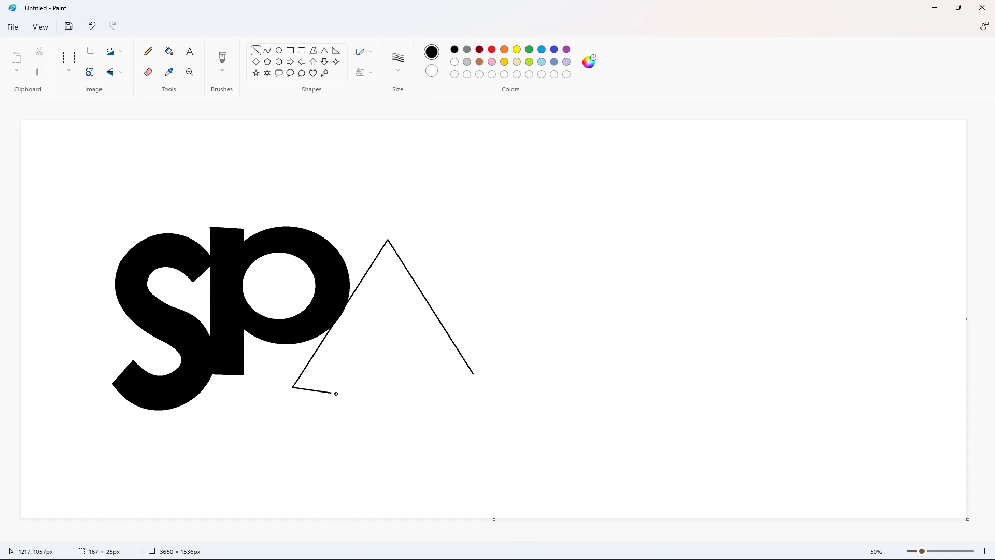
Step: Undo the A's foot and right-side lines, and redraw the right outer side from the apex
left_click_drag(473, 374, 440, 397)
left_click(489, 394)
key("ctrl+z")
key("ctrl+z")
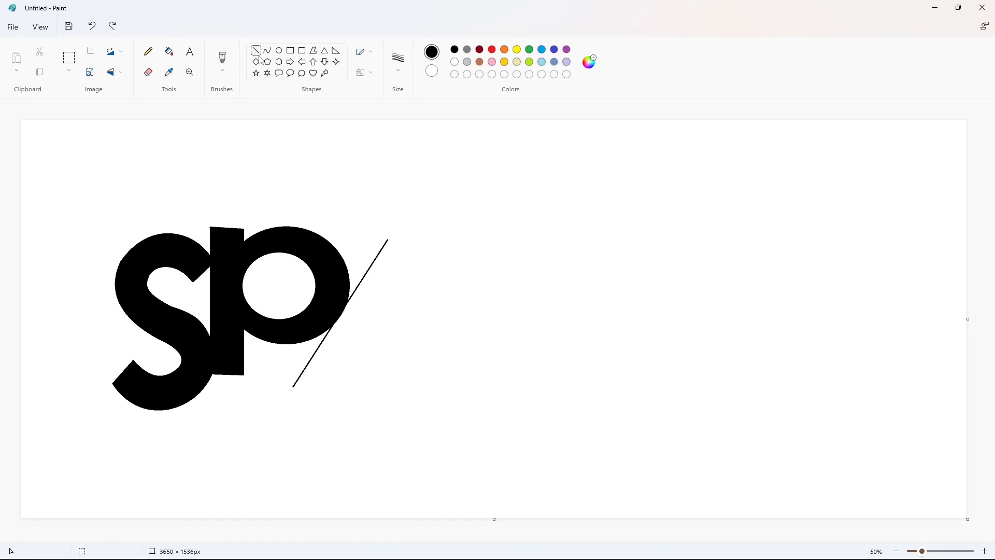
left_click_drag(396, 252, 473, 375)
left_click(541, 381)
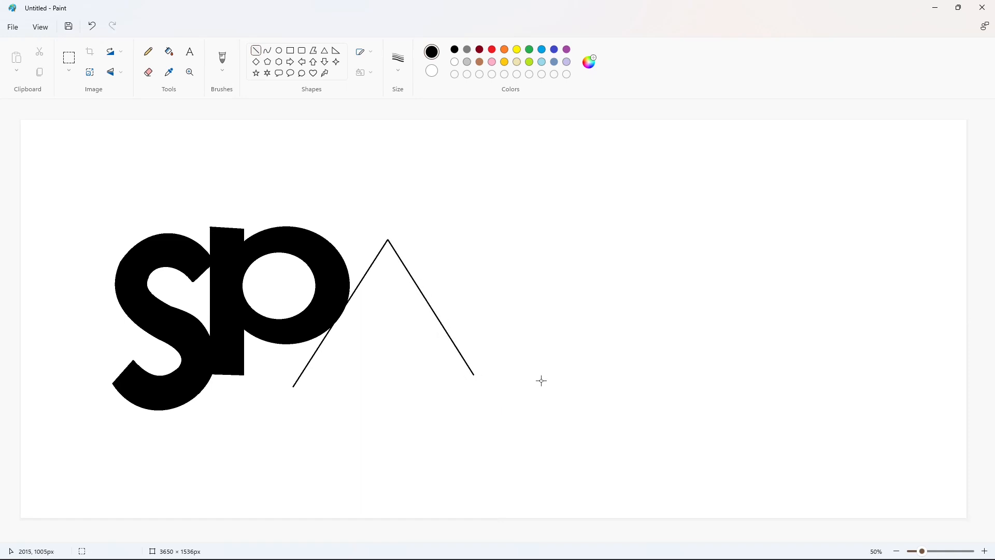
Step: Draw the A's feet, inner sides and two horizontal crossbar lines with straight lines
mouse_move(293, 386)
left_mouse_down()
mouse_move(337, 393)
mouse_move(388, 288)
mouse_move(440, 400)
mouse_move(484, 385)
left_mouse_up()
key("ctrl+z")
left_click(421, 333)
left_click(502, 347)
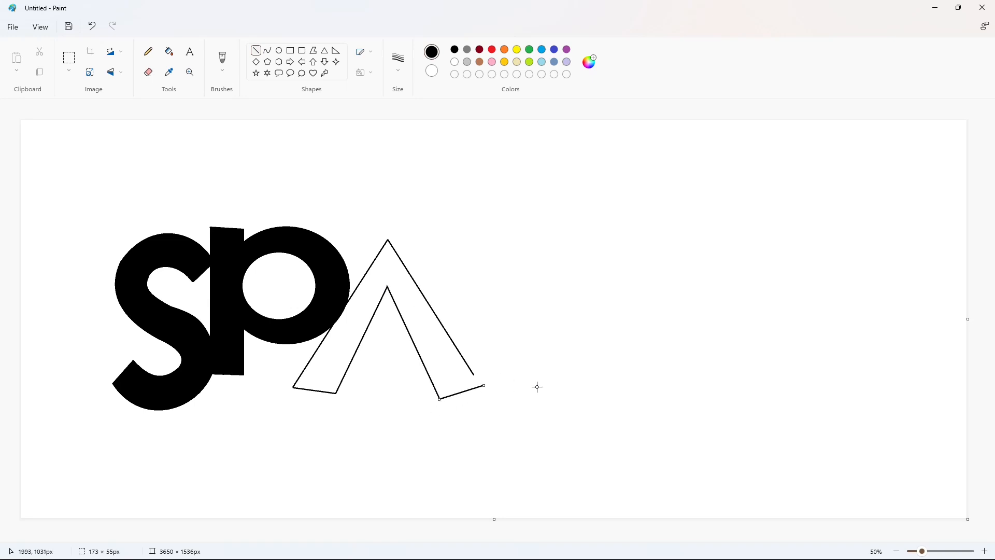
left_click(536, 388)
mouse_move(412, 330)
left_mouse_down()
mouse_move(420, 356)
mouse_move(338, 357)
left_mouse_up()
left_click(486, 369)
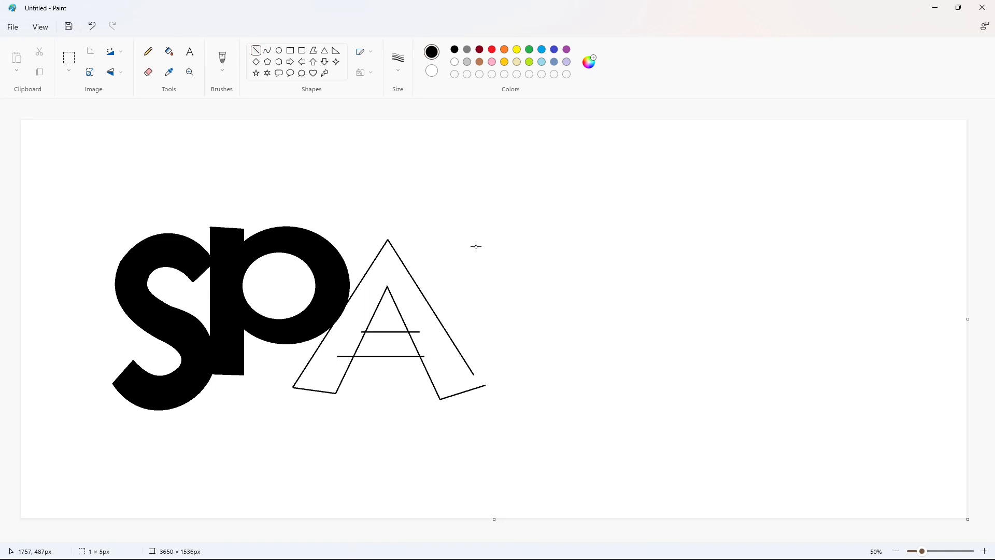
Step: Draw the letter R's left stem edge, top edge and curved outer bowl, touching the A's right foot
left_click_drag(473, 244, 473, 381)
left_click(546, 382)
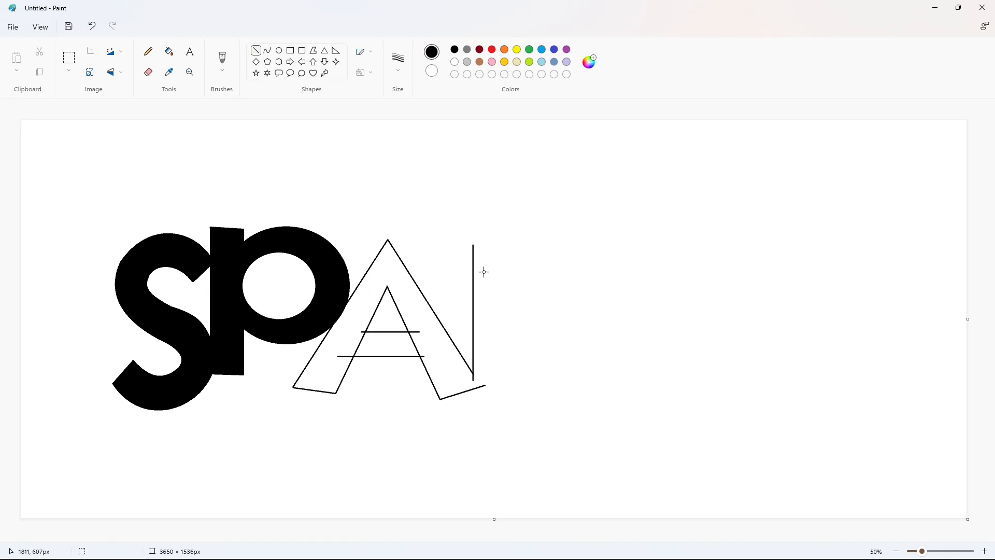
left_click(268, 50)
left_click_drag(538, 246, 593, 295)
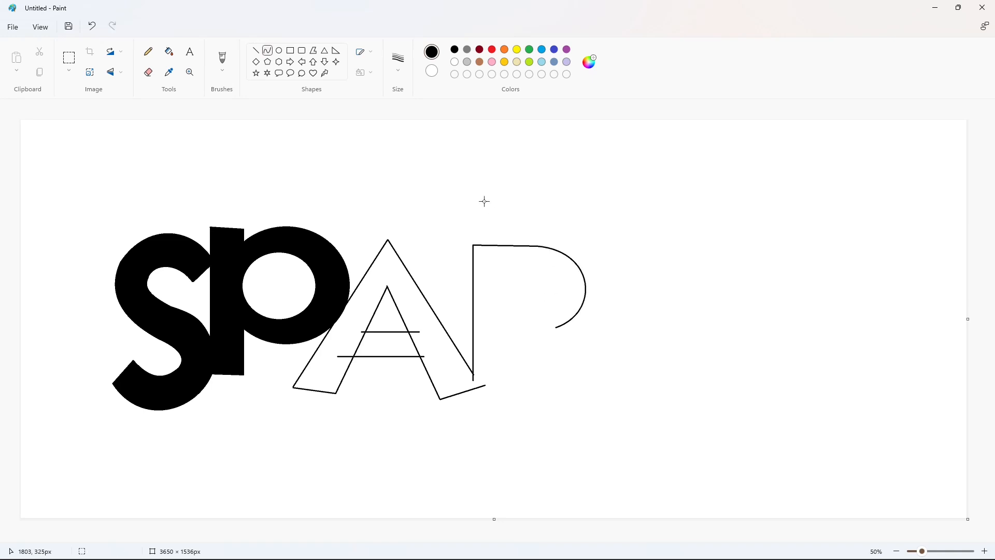
Step: Draw the R's inner stem edge, base and slanted leg with straight lines
left_click(260, 51)
mouse_move(507, 290)
left_mouse_down()
mouse_move(507, 387)
mouse_move(455, 387)
left_mouse_up()
left_click(573, 407)
left_click(571, 402)
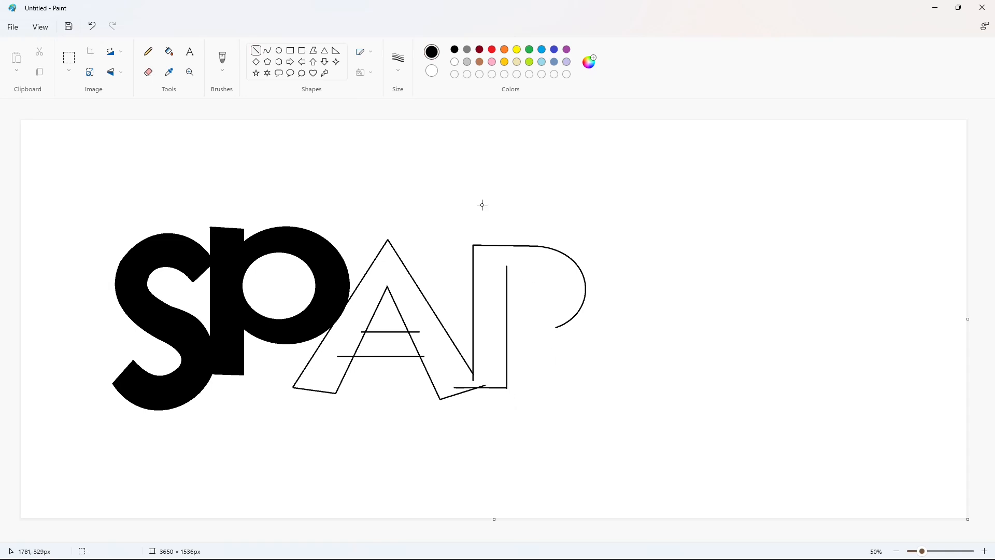
left_click_drag(508, 320, 569, 392)
left_click_drag(556, 326, 604, 381)
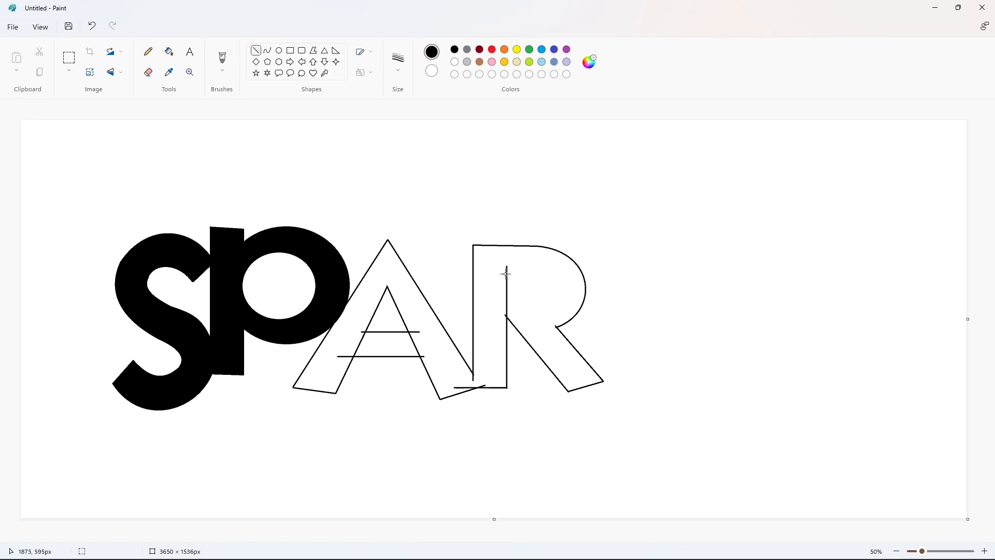
Step: Draw the R's rounded counter with lines and a curve, and fill the A and R with black
left_click_drag(530, 274, 530, 275)
left_click(519, 310)
left_click(267, 50)
left_click_drag(528, 306, 555, 277)
left_click(557, 306)
left_click(605, 307)
left_click(169, 51)
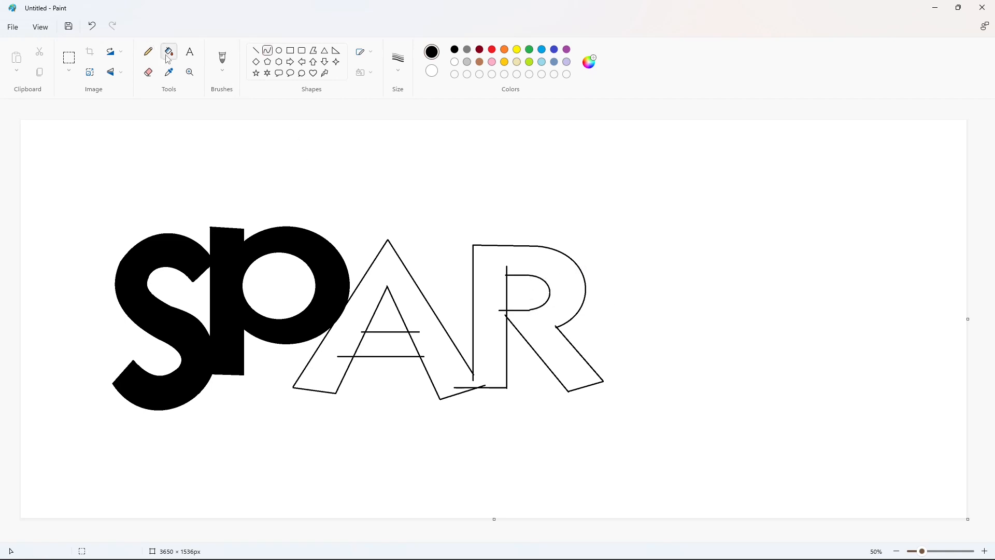
left_click(507, 299)
Step: Draw the letter K's tall four-sided stem with straight lines beside the R, with a slanted top
left_click(256, 50)
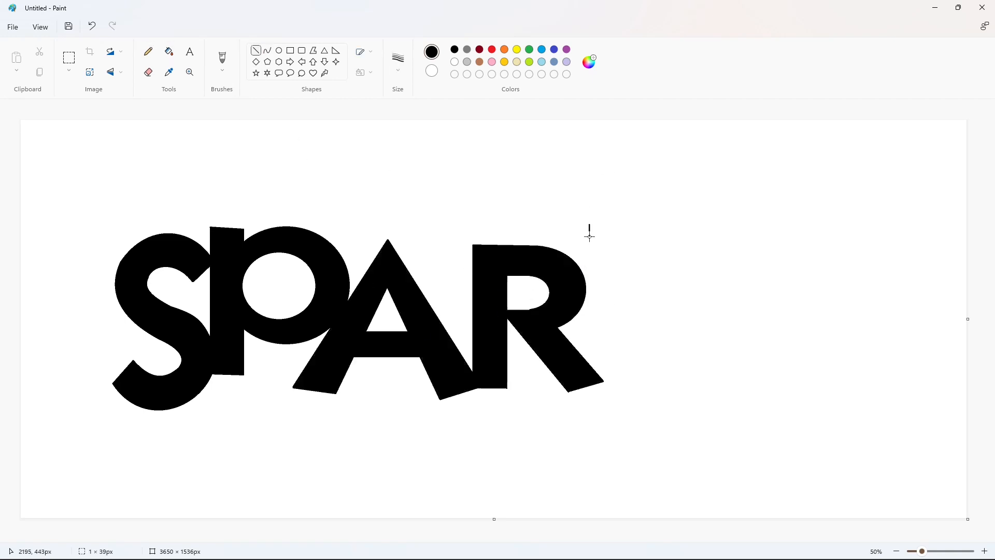
left_click_drag(589, 237, 589, 370)
mouse_move(589, 225)
left_mouse_down()
mouse_move(622, 221)
mouse_move(623, 367)
left_mouse_up()
left_click_drag(623, 366, 590, 367)
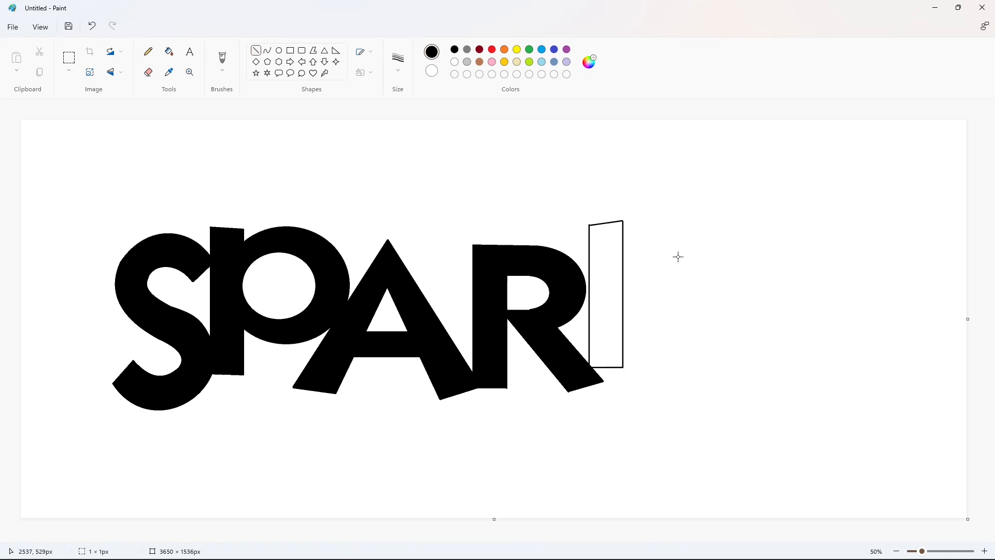
Step: Draw the K's upper arm and lower leg with straight lines branching from the middle of its stem
left_click_drag(678, 257, 620, 312)
mouse_move(679, 257)
left_mouse_down()
mouse_move(706, 266)
mouse_move(653, 313)
mouse_move(677, 371)
left_mouse_up()
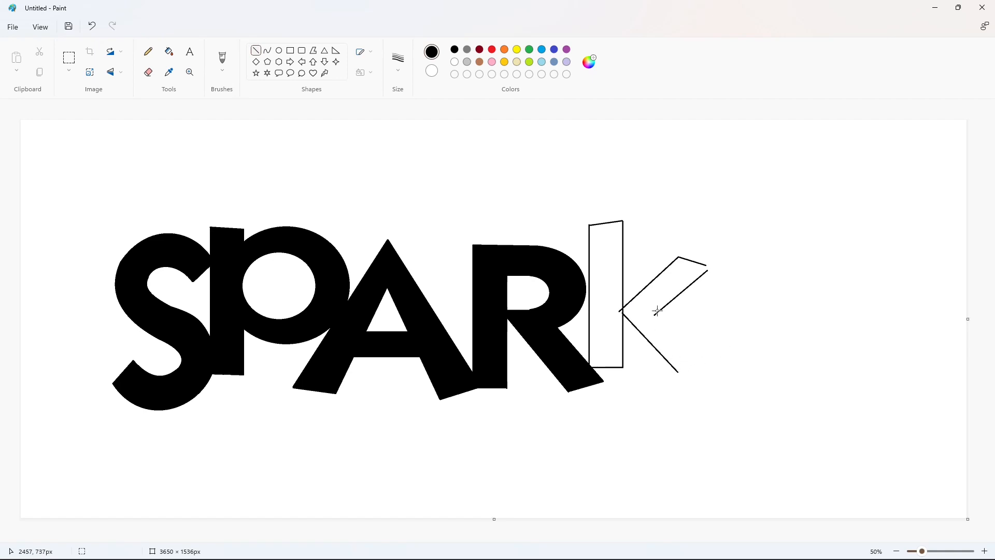
left_click_drag(657, 311, 711, 361)
Step: Fill the K's stem with black and undo the fill attempted on its open arms
left_click(169, 52)
left_click(607, 295)
left_click(636, 306)
key("ctrl+z")
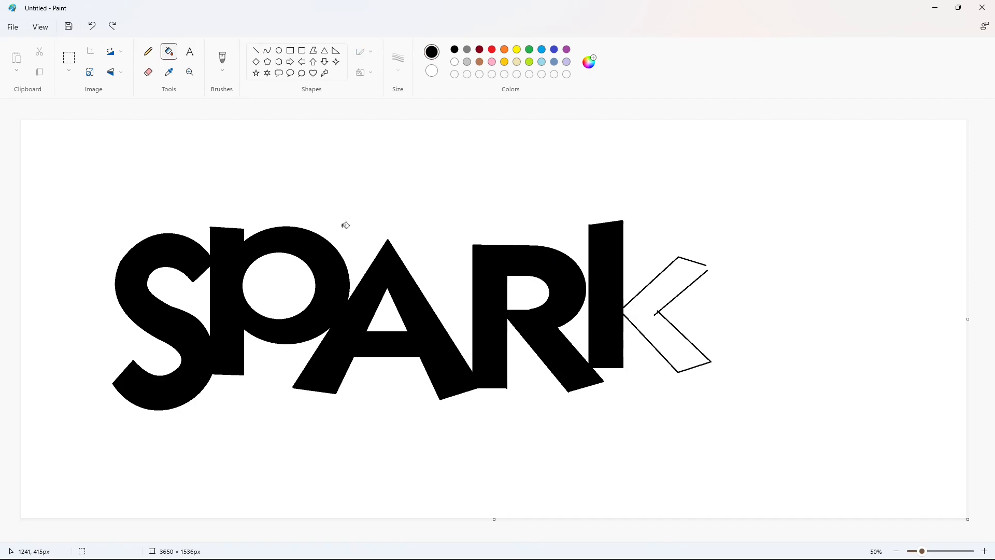
Step: Draw the letter Y with straight lines closing off the K's upper arm, and fill the Y and K's arms with black
left_click(255, 51)
mouse_move(689, 247)
left_mouse_down()
mouse_move(748, 333)
mouse_move(722, 380)
mouse_move(695, 245)
mouse_move(727, 237)
mouse_move(777, 300)
mouse_move(763, 306)
mouse_move(793, 236)
mouse_move(831, 250)
mouse_move(752, 391)
mouse_move(721, 381)
left_mouse_up()
left_click(169, 51)
left_click(735, 289)
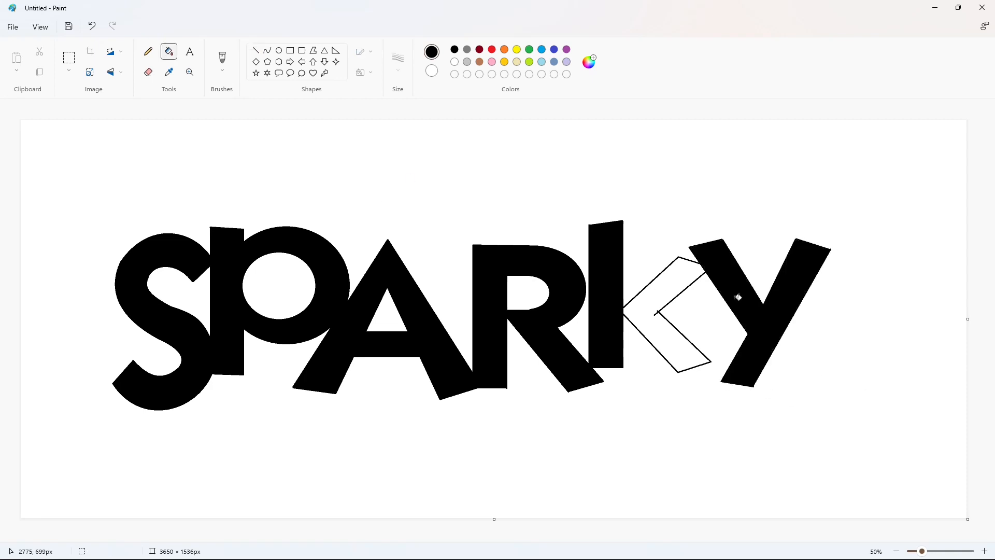
left_click(149, 72)
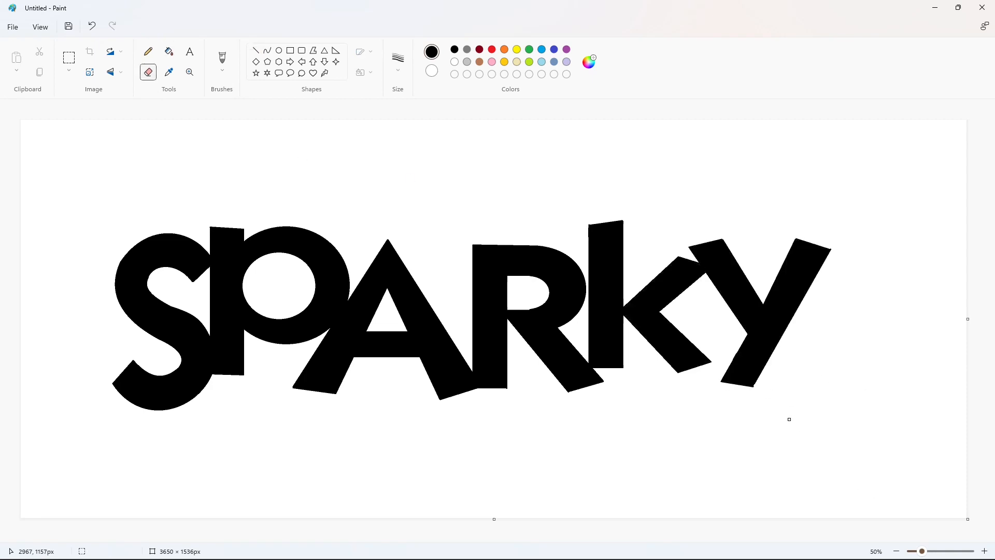
Step: Fill the whole SPARKY lettering with purple
left_click(255, 50)
left_click(267, 50)
left_click(567, 49)
left_click(169, 52)
left_click(225, 265)
Step: Draw a black curved outline offset around the S, from its upper right over the top and down the left side
left_click(455, 49)
left_click(268, 50)
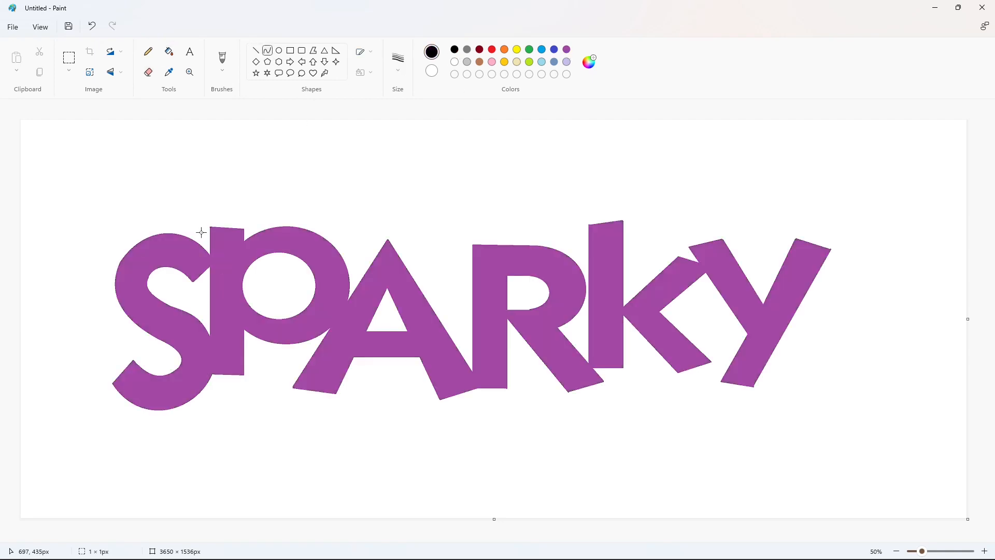
left_click_drag(201, 232, 114, 236)
left_click(147, 280)
left_click_drag(108, 273, 111, 322)
left_click(164, 348)
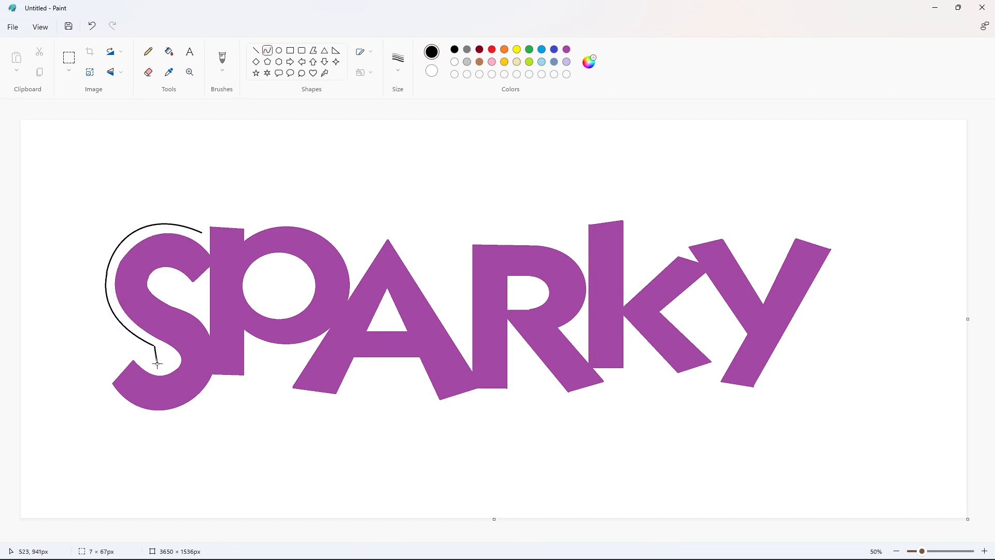
Step: Continue the black outline through the S's lower hook and over its lower-left end with curves
left_click_drag(157, 364, 120, 358)
left_click(225, 364)
left_click(204, 376)
left_click(256, 50)
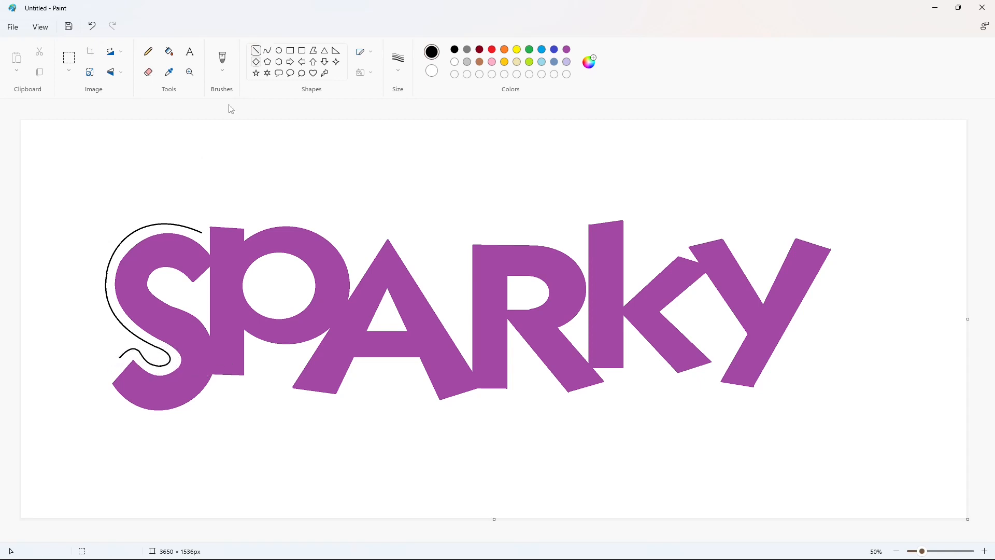
key("ctrl+z")
Step: Curve the black outline around the S's lower-left tip and beneath its bottom toward the P's stem
left_click(267, 50)
mouse_move(104, 374)
left_mouse_down()
mouse_move(115, 400)
mouse_move(102, 384)
mouse_move(219, 381)
mouse_move(139, 432)
left_mouse_up()
left_click_drag(185, 421, 193, 424)
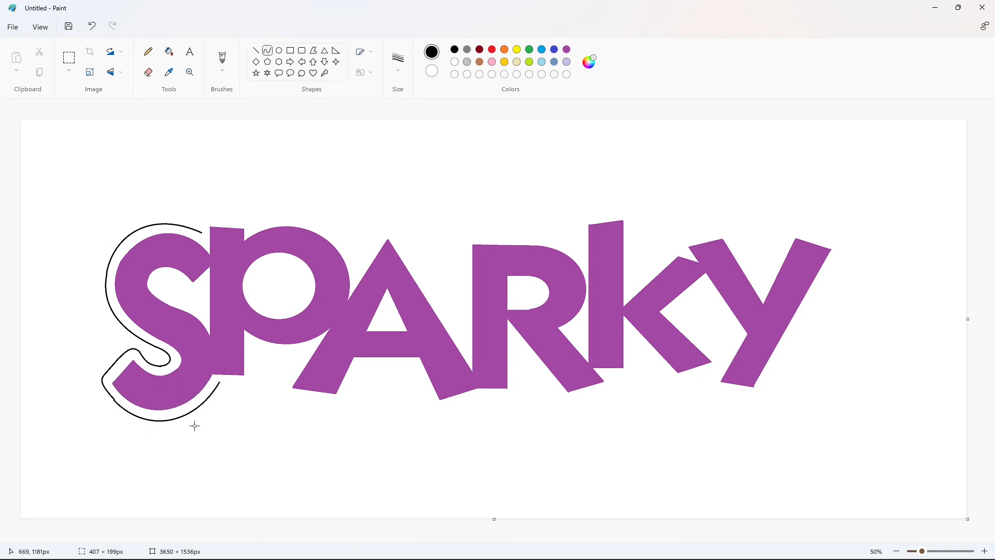
left_click(260, 429)
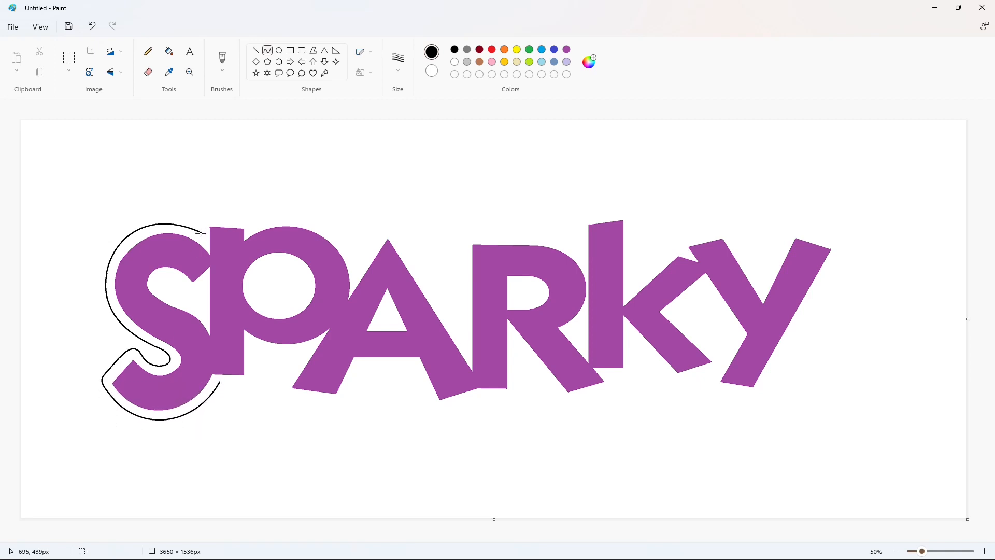
Step: Draw the black outline over the top of the P's stem and around the upper right of its bowl
mouse_move(201, 233)
left_mouse_down()
mouse_move(244, 220)
mouse_move(204, 215)
mouse_move(356, 269)
left_mouse_up()
mouse_move(307, 246)
left_mouse_down()
mouse_move(300, 211)
mouse_move(343, 226)
left_mouse_up()
left_click(302, 347)
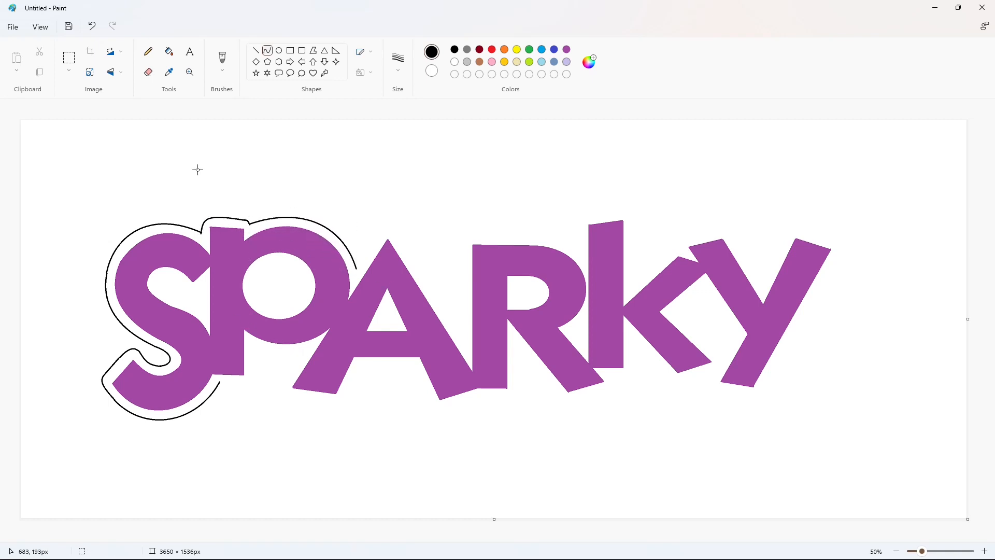
Step: Outline the gap inside the S's upper opening in black with a short vertical line and offset curves
left_click(255, 50)
left_click(268, 50)
left_click_drag(198, 289, 159, 288)
left_click_drag(169, 287, 170, 272)
mouse_move(160, 281)
left_mouse_down()
mouse_move(152, 275)
mouse_move(201, 310)
mouse_move(185, 297)
left_mouse_up()
left_click(296, 294)
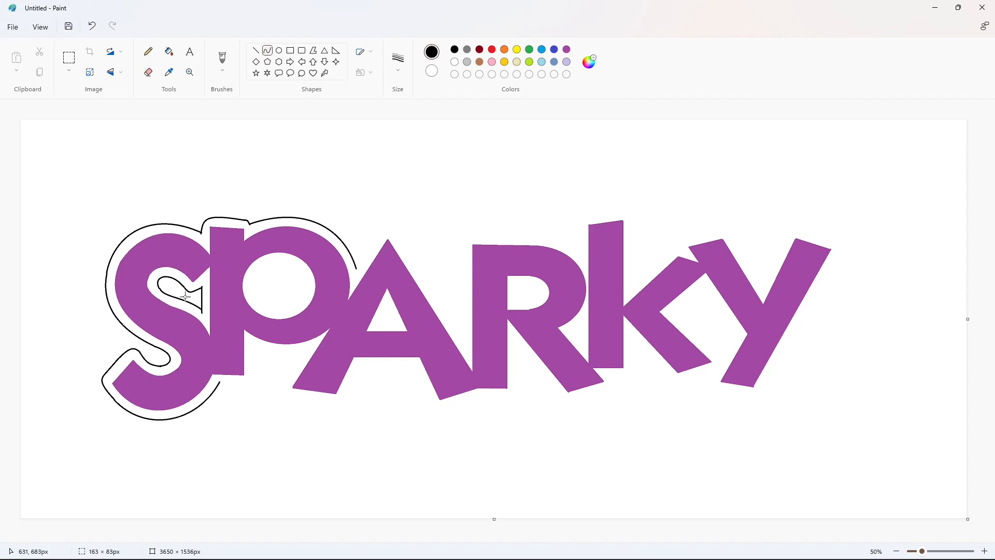
left_click(263, 297)
Step: Draw the black outline from the S's bottom around the P's stem base and beneath its bowl to the A
mouse_move(220, 382)
left_mouse_down()
mouse_move(256, 349)
mouse_move(304, 353)
mouse_move(279, 359)
left_mouse_up()
left_click(255, 387)
left_click(255, 387)
left_click(302, 384)
left_click(279, 359)
left_click(344, 359)
Step: Draw a black ellipse centred inside the P's bowl opening, slightly smaller than the hole
left_click(279, 51)
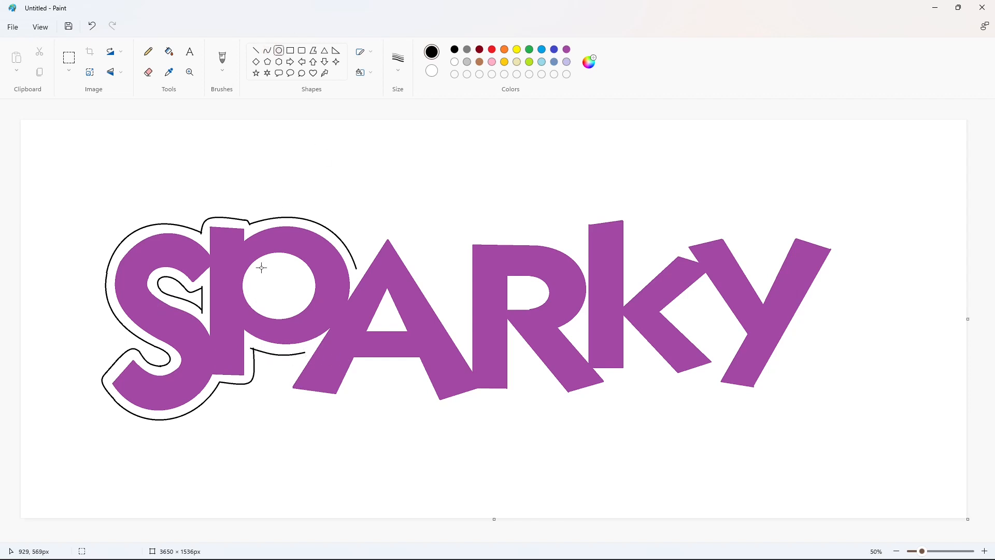
mouse_move(258, 263)
left_mouse_down()
mouse_move(305, 308)
mouse_move(307, 288)
left_mouse_up()
left_click_drag(257, 286, 253, 290)
left_click(367, 312)
Step: Draw the black outline down the A's left leg and curve it around the leg's foot
left_click(267, 50)
mouse_move(305, 353)
left_mouse_down()
mouse_move(286, 378)
mouse_move(293, 397)
mouse_move(328, 404)
mouse_move(361, 368)
mouse_move(417, 368)
left_mouse_up()
left_click(282, 394)
left_click(282, 394)
left_click(339, 396)
left_click(258, 53)
left_click(382, 401)
left_click(267, 51)
left_click(340, 404)
left_click(344, 405)
Step: Draw the black outline beneath the A's crossbar, around its right foot and under the base of the R's stem
left_click(256, 53)
mouse_move(413, 368)
left_mouse_down()
mouse_move(431, 404)
mouse_move(517, 382)
left_mouse_up()
left_click(267, 50)
left_click(438, 412)
left_click(440, 414)
left_click(484, 422)
left_click(515, 397)
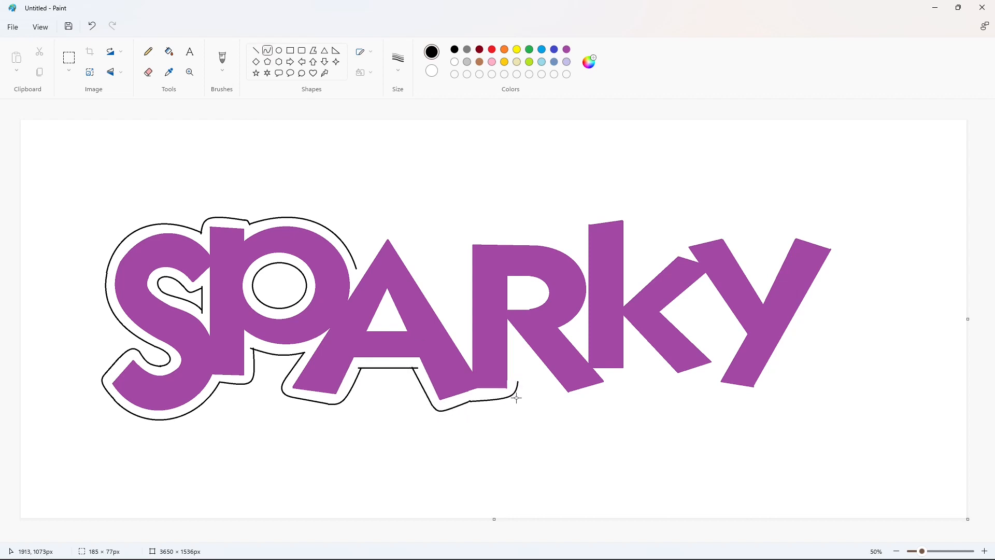
left_click(518, 398)
left_click(567, 405)
Step: Draw straight black lines bordering the gap between the R's stem and its diagonal leg
left_click(256, 50)
left_click_drag(517, 342, 555, 392)
left_click(601, 389)
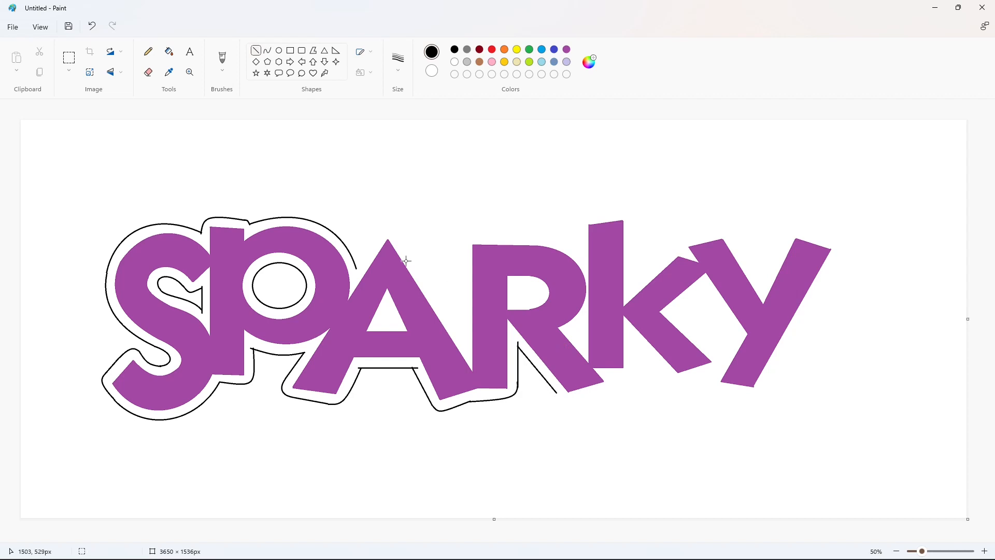
Step: Draw the black outline over the A's peak to the R's stem, and add a small triangle inside the A's hole
left_click_drag(355, 270, 379, 236)
left_click(351, 164)
left_click(268, 50)
left_click(256, 50)
left_click_drag(396, 234, 465, 247)
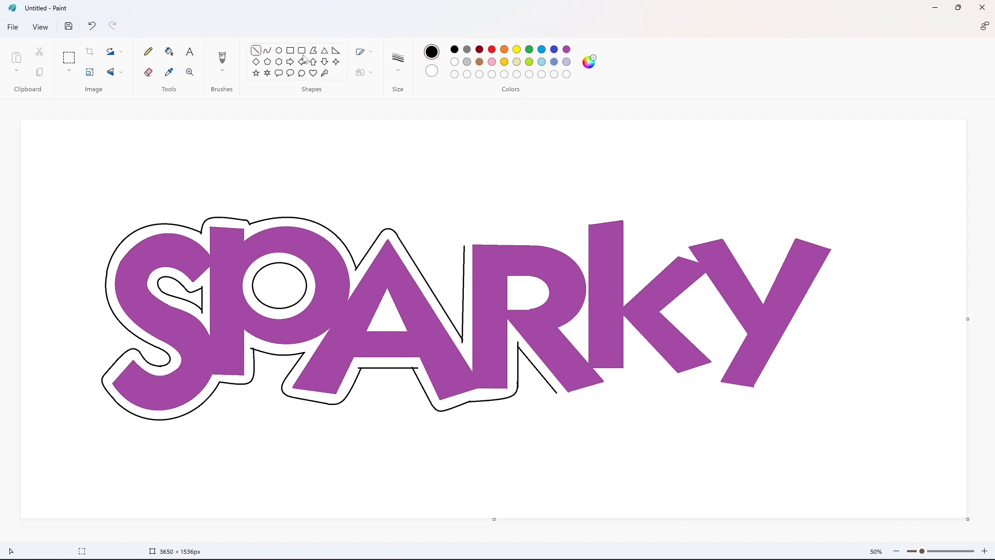
left_click(324, 50)
left_click_drag(384, 314, 391, 322)
Step: Curve the black outline over the R's top and draw a small D-shaped outline inside its bowl opening
left_click(268, 50)
mouse_move(465, 246)
left_mouse_down()
mouse_move(482, 235)
mouse_move(465, 236)
mouse_move(531, 238)
mouse_move(580, 251)
mouse_move(577, 235)
mouse_move(549, 238)
left_mouse_up()
left_click(255, 50)
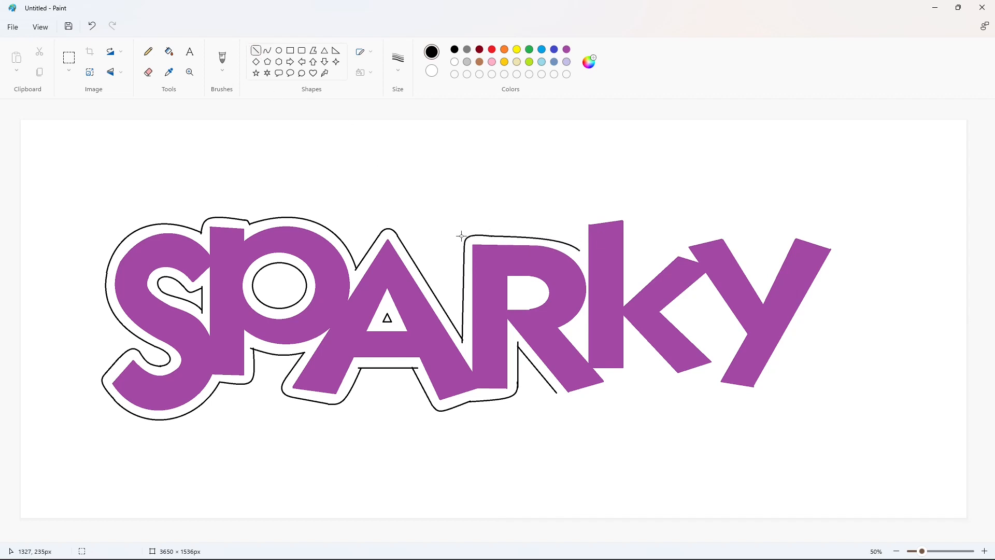
left_click(267, 50)
left_click_drag(521, 291, 543, 301)
Step: Draw the black outline around the foot of the R's leg and beneath the base of the K's stem
left_click_drag(556, 393, 608, 390)
mouse_move(577, 397)
left_mouse_down()
mouse_move(569, 407)
mouse_move(616, 386)
mouse_move(633, 340)
left_mouse_up()
left_click(562, 400)
left_click(657, 395)
left_click_drag(623, 360, 633, 379)
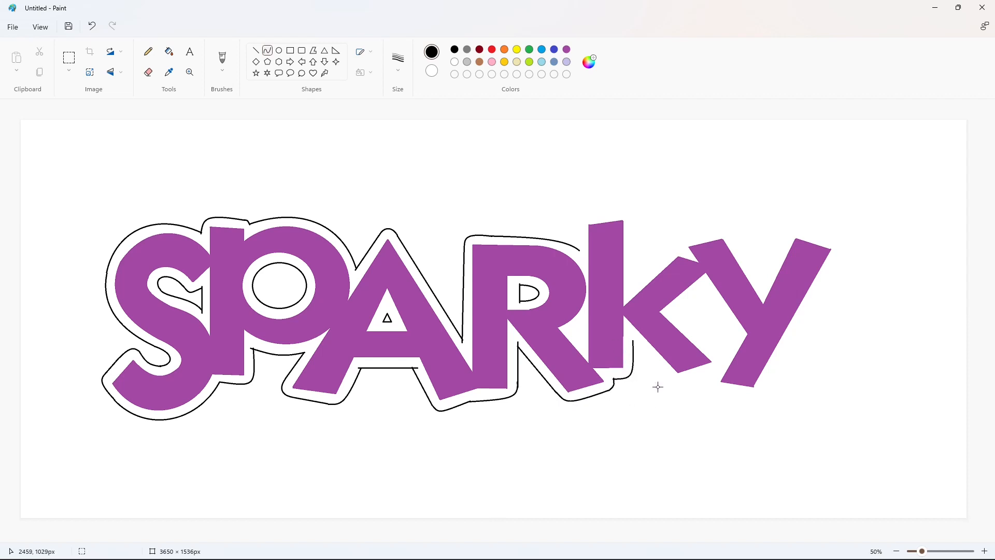
left_click(657, 386)
Step: Place a small left-pointing triangle in the gap between the R and K, and outline the top of the K's stem
left_click(324, 50)
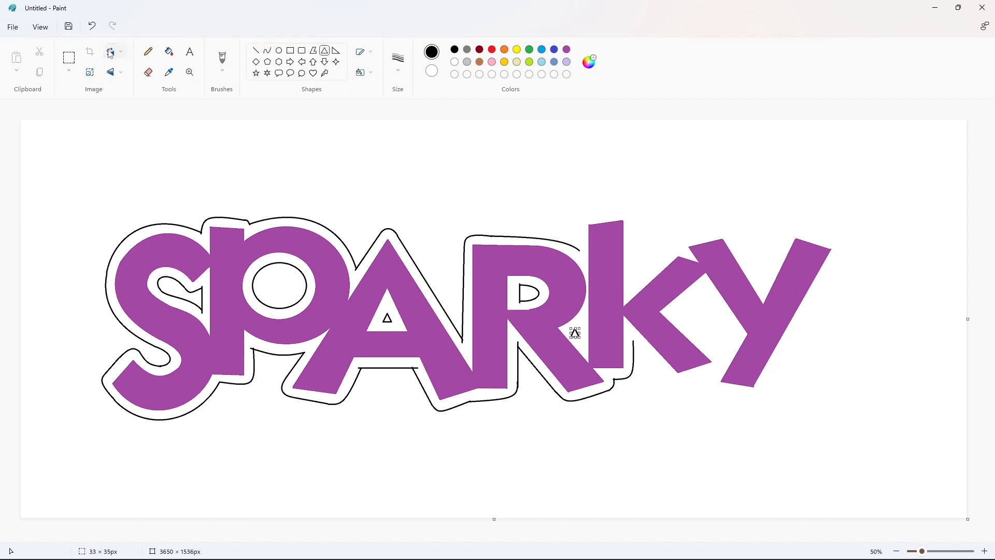
left_click(608, 313)
left_click(255, 50)
mouse_move(579, 250)
left_mouse_down()
mouse_move(579, 226)
mouse_move(591, 218)
mouse_move(633, 225)
left_mouse_up()
left_click(267, 50)
left_click(579, 217)
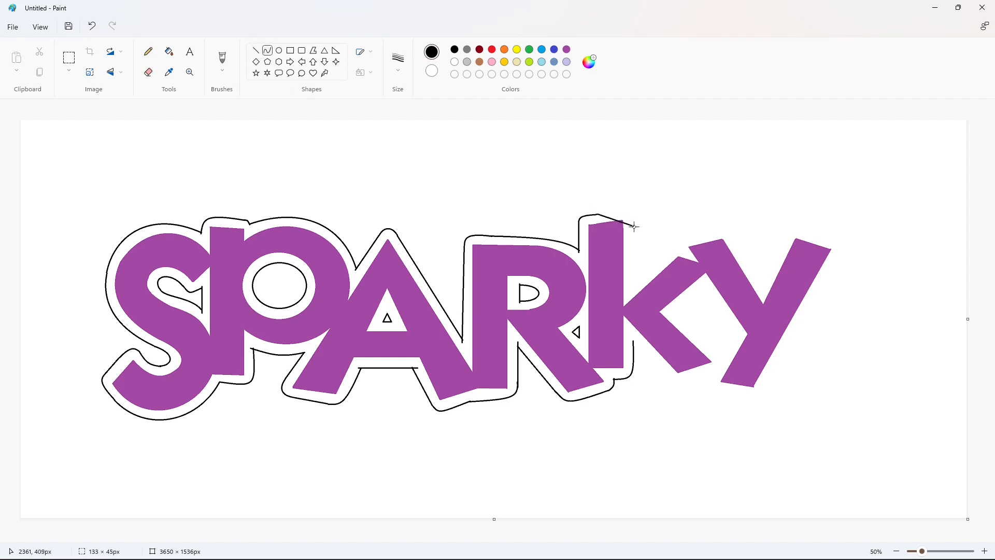
left_click(634, 208)
left_click(681, 224)
Step: Draw the black outline along the K's upper arm and over the Y's left arm down to its notch
left_click(255, 50)
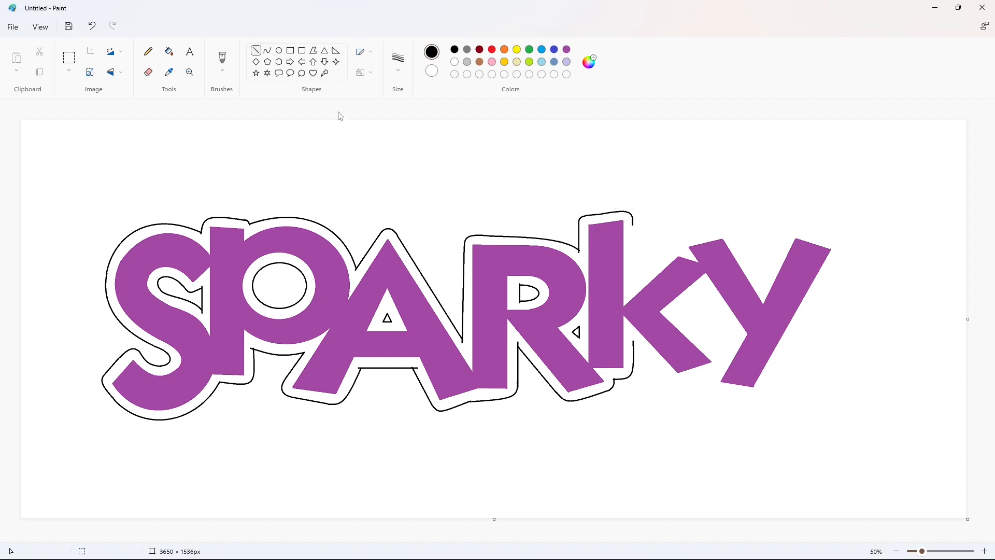
mouse_move(633, 224)
left_mouse_down()
mouse_move(632, 287)
mouse_move(678, 247)
mouse_move(718, 230)
mouse_move(761, 283)
left_mouse_up()
left_click(268, 51)
left_click(672, 247)
left_click(714, 249)
left_click(681, 240)
left_click(751, 244)
left_click(729, 229)
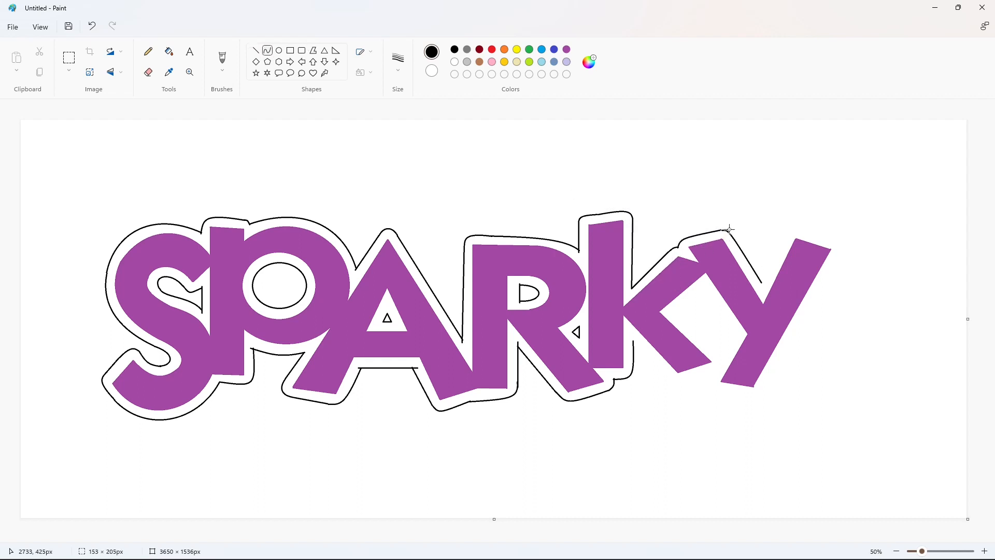
left_click(785, 244)
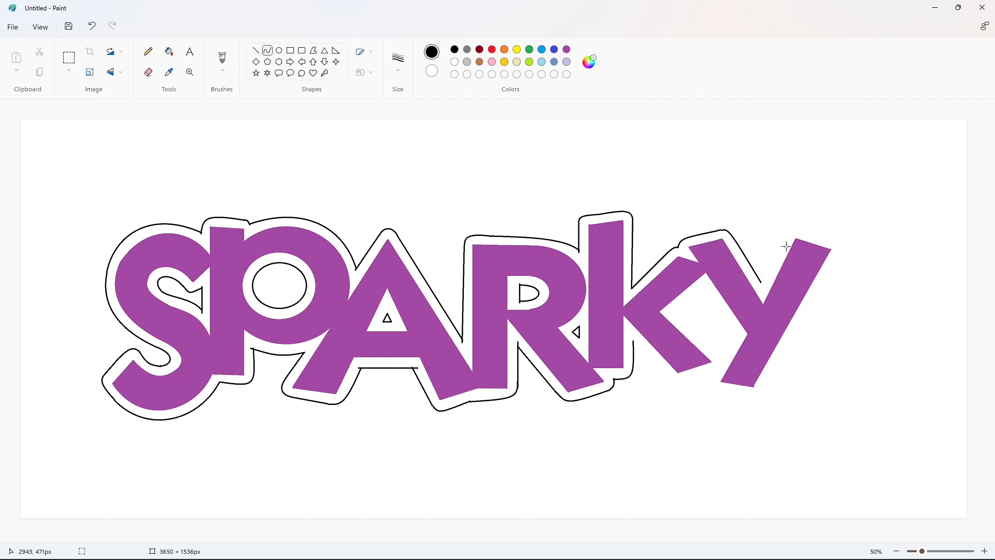
Step: Outline the K's lower leg in black and enclose the gap between the K and Y with four straight lines
left_click(256, 50)
mouse_move(634, 340)
left_mouse_down()
mouse_move(666, 375)
mouse_move(711, 372)
left_mouse_up()
left_click(706, 375)
left_click(677, 382)
left_click(673, 385)
left_click(713, 416)
left_click(257, 51)
mouse_move(673, 316)
left_mouse_down()
mouse_move(705, 285)
mouse_move(740, 339)
mouse_move(721, 362)
mouse_move(673, 314)
left_mouse_up()
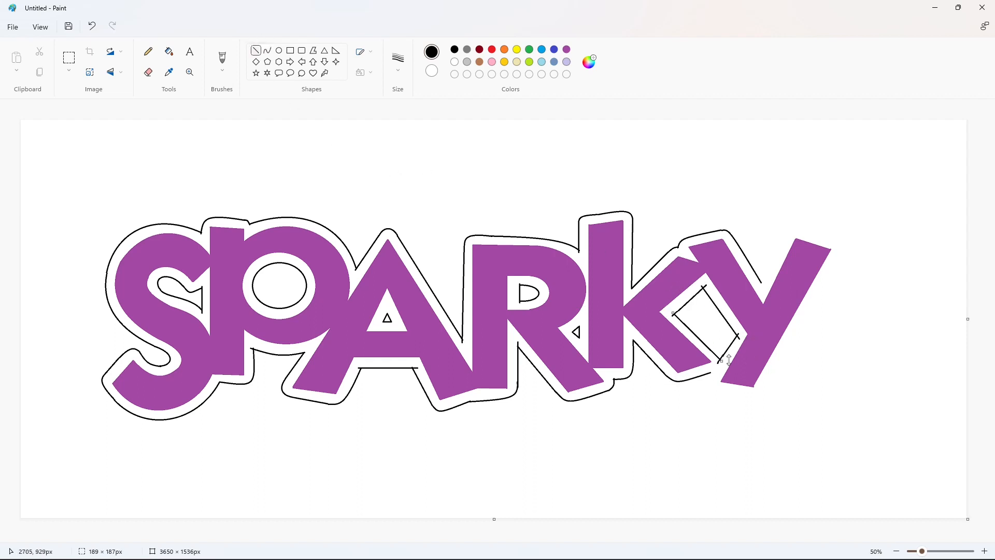
Step: Draw the black outline up from the Y's notch and curve it around the tip of its right arm
mouse_move(763, 284)
left_mouse_down()
mouse_move(788, 235)
mouse_move(837, 242)
mouse_move(768, 385)
mouse_move(716, 390)
left_mouse_up()
left_click(794, 226)
left_click(793, 225)
left_click(869, 231)
left_click(842, 252)
left_click(842, 251)
left_click(893, 252)
Step: Complete the black outline down the Y's long right side and around the bottom of its stem
left_click(256, 50)
left_click(942, 340)
left_click(268, 50)
left_click(755, 400)
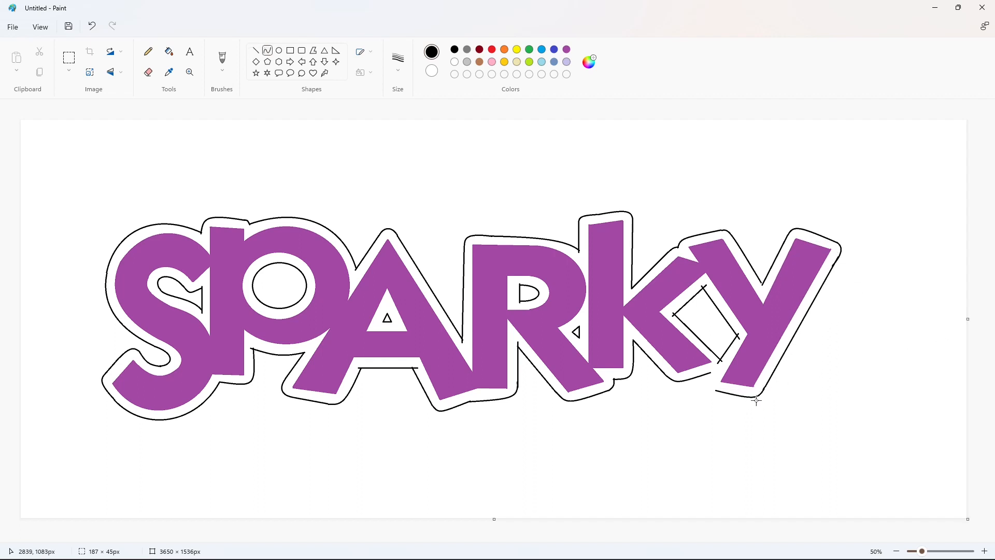
left_click(755, 400)
left_click(600, 332)
Step: Try to fill the space between the purple lettering and its outline with black
left_click(169, 52)
left_click(276, 225)
key("ctrl+z")
key("ctrl+y")
key("ctrl+z")
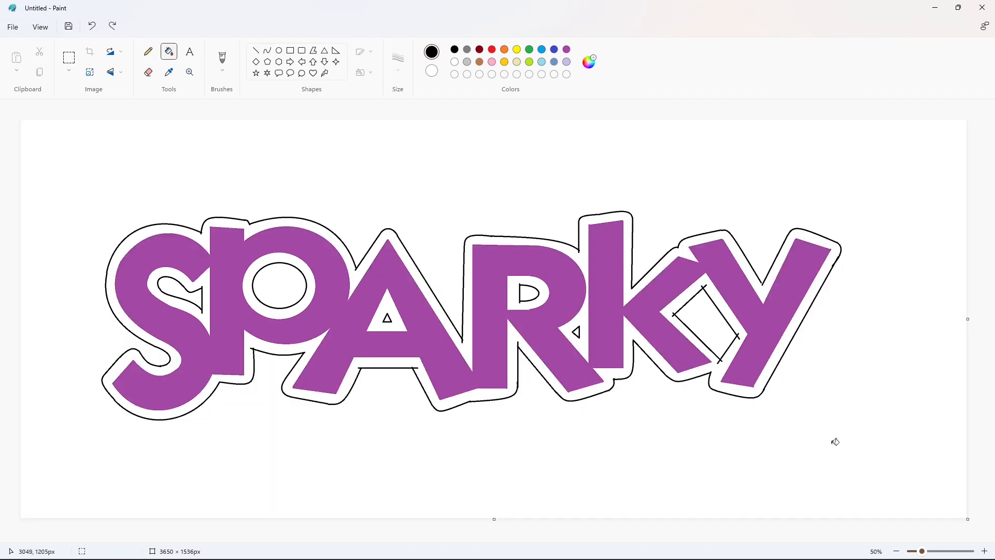
Step: Close the outline above the K's stem with a short straight black line
left_click(984, 550)
scroll(800, 449, "down", 2)
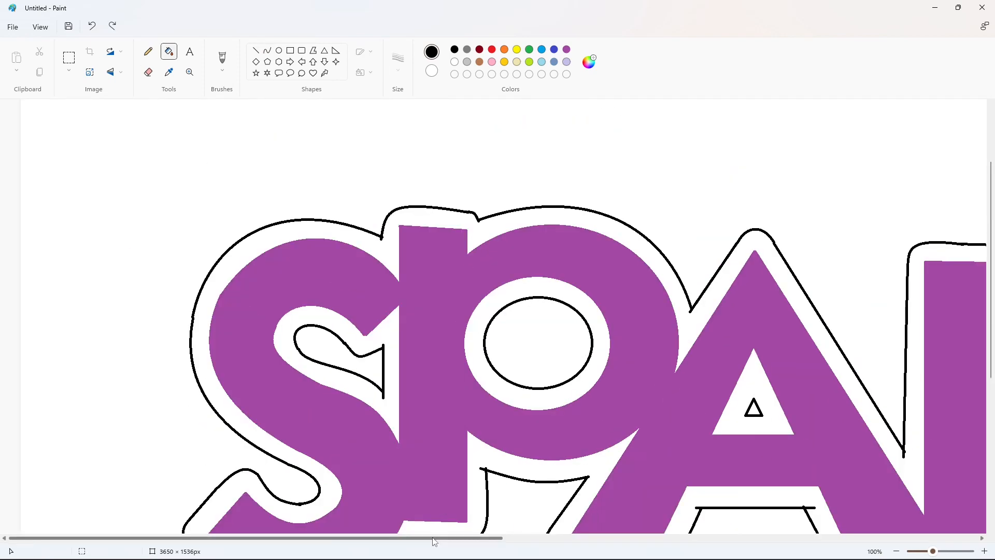
left_click_drag(484, 538, 816, 538)
left_click(256, 50)
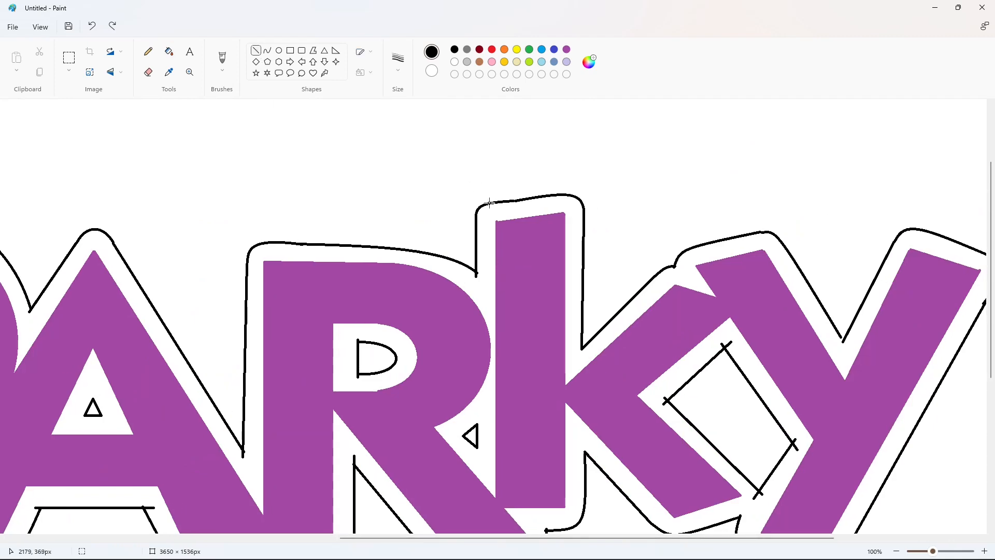
left_click_drag(493, 200, 558, 195)
Step: Check the outline for gaps and try the black border fill again above the P's stem
left_click_drag(524, 538, 619, 548)
scroll(614, 492, "down", 4)
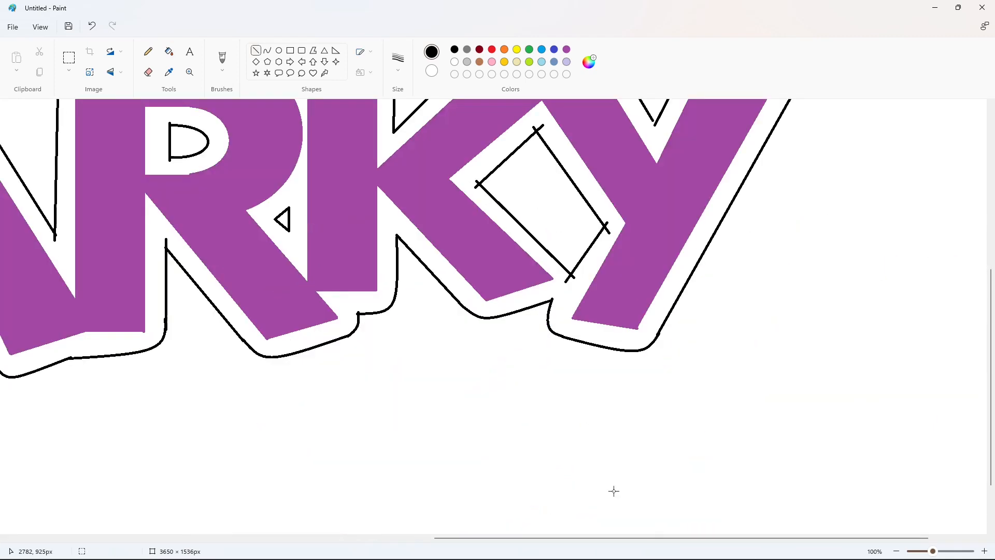
left_click_drag(504, 538, 149, 476)
scroll(248, 460, "up", 4)
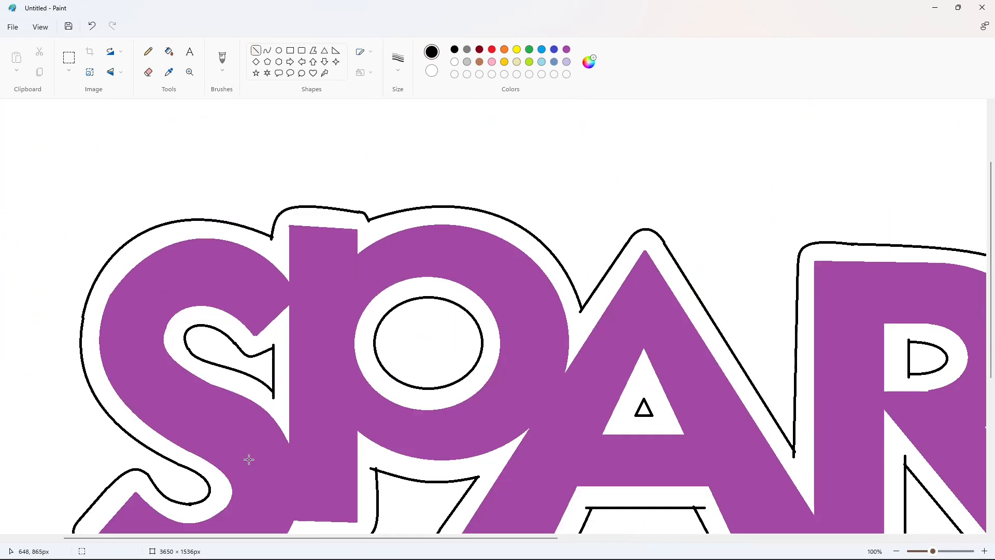
left_click(169, 51)
left_click(328, 218)
key("ctrl+z")
Step: Close the outline gap in the Y's upper notch with a short black line
left_click_drag(464, 538, 776, 559)
left_click(256, 51)
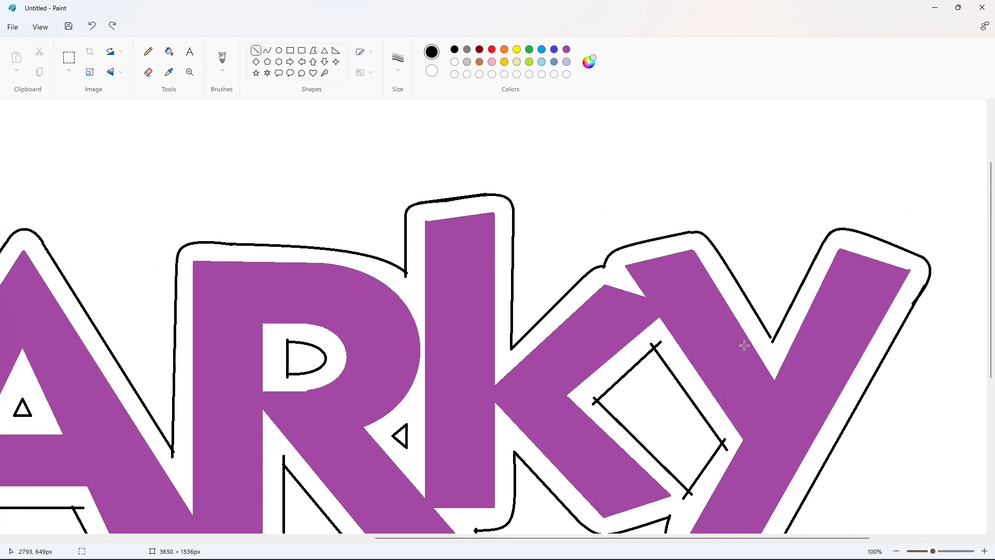
left_click_drag(767, 331, 777, 346)
Step: Fill the border around the lettering and the inner borders of the R, A, P and S openings with black
left_click(173, 54)
left_click(621, 365)
left_click(896, 551)
left_click(543, 290)
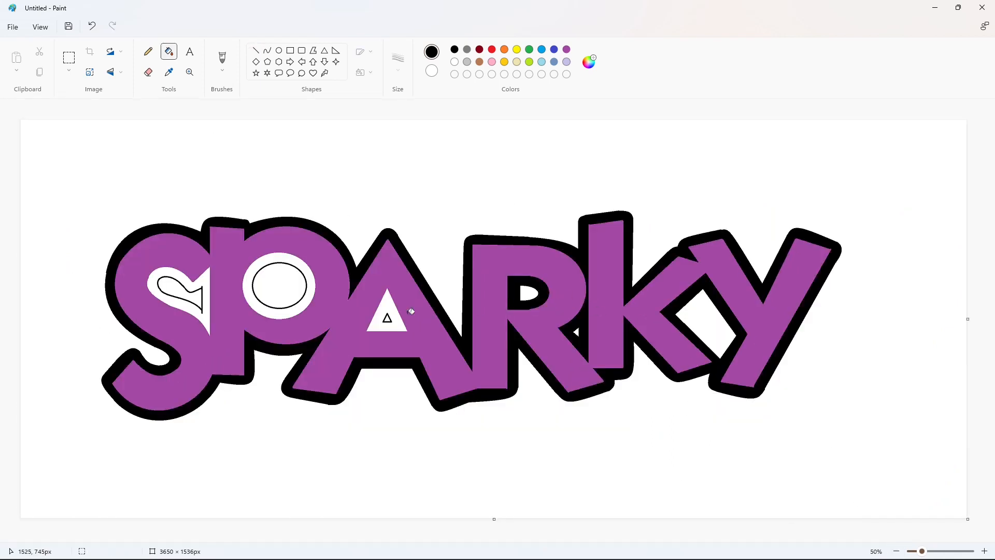
left_click(396, 316)
left_click(310, 290)
left_click(206, 281)
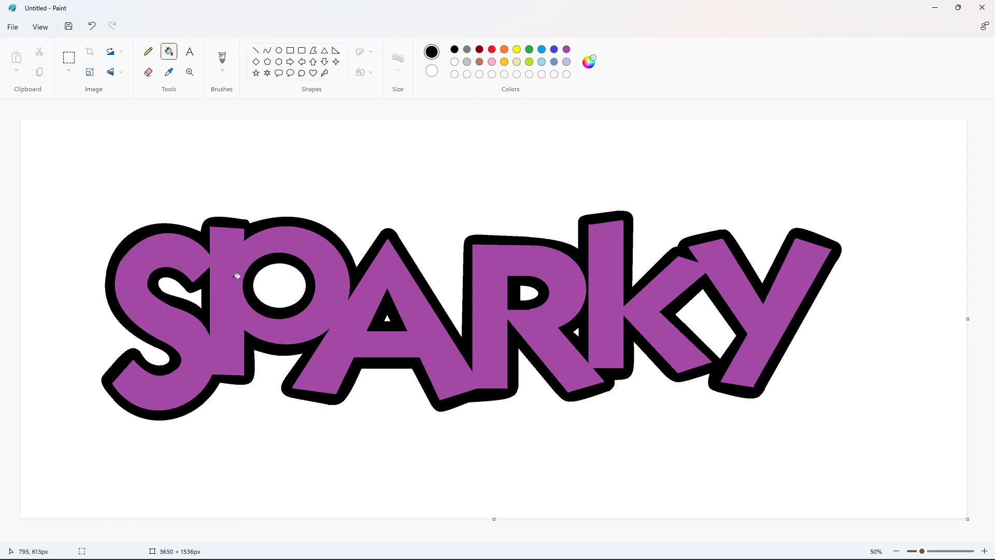
Step: Recolor the outer black border of the lettering with the blue fill color
left_click(555, 49)
left_click(551, 255)
key("ctrl+z")
left_click(564, 245)
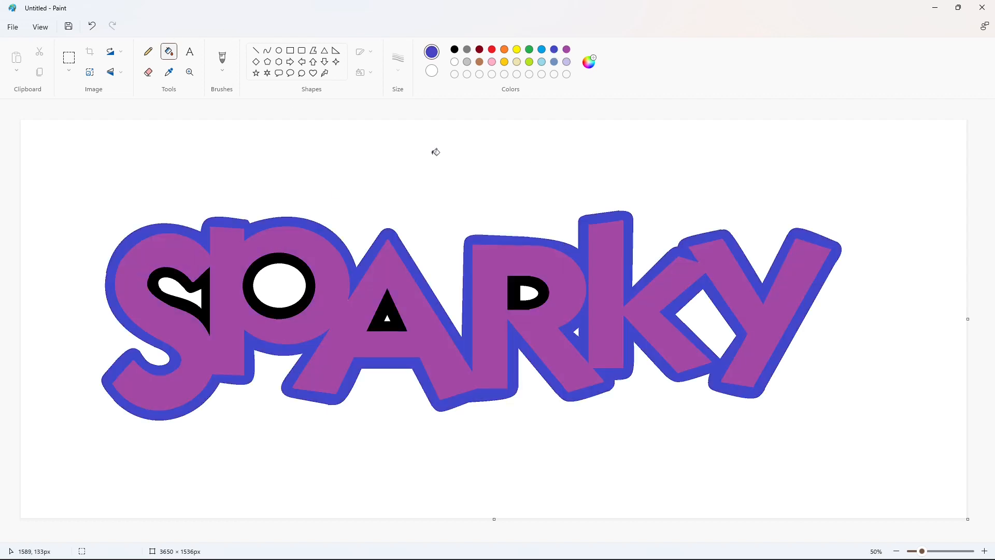
Step: Draw a large black four-pointed star outline with curved sides at the upper left of the S
left_click(454, 49)
left_click(267, 51)
mouse_move(111, 182)
left_mouse_down()
mouse_move(89, 221)
mouse_move(109, 196)
mouse_move(111, 210)
mouse_move(131, 200)
mouse_move(147, 207)
left_mouse_up()
left_click(172, 204)
mouse_move(129, 195)
left_mouse_down()
mouse_move(125, 205)
mouse_move(148, 208)
mouse_move(125, 242)
mouse_move(123, 219)
mouse_move(125, 242)
mouse_move(121, 221)
mouse_move(75, 184)
mouse_move(76, 195)
left_mouse_up()
left_click(151, 224)
key("ctrl+z")
Step: Draw a small four-pointed star outline with inward-curved sides to the left of the large star
left_click(83, 196)
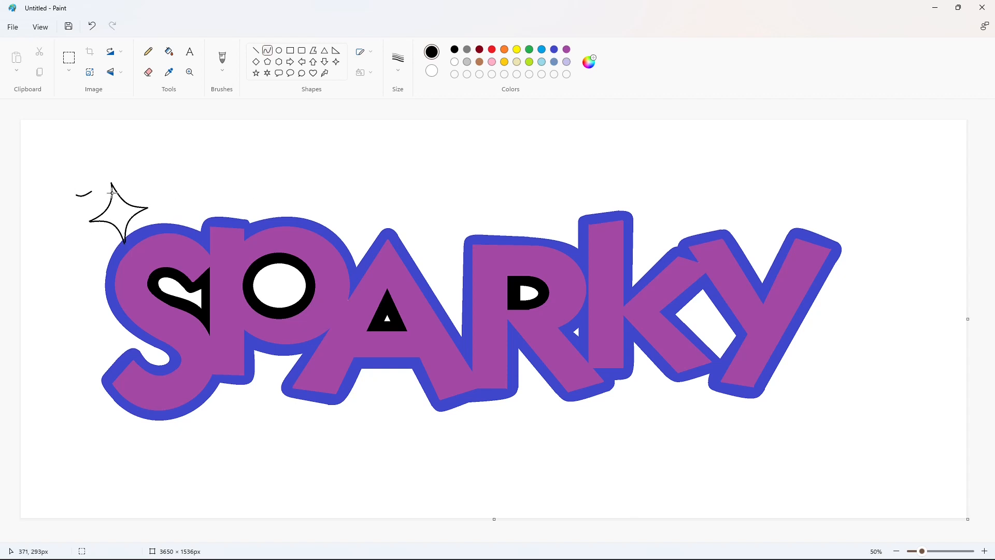
left_click(132, 205)
mouse_move(76, 196)
left_mouse_down()
mouse_move(80, 227)
mouse_move(111, 235)
mouse_move(76, 258)
left_mouse_up()
left_click(81, 204)
left_click(116, 207)
double_click(86, 206)
left_click(130, 210)
Step: Draw a medium four-pointed star outline with inward-curved sides below the small star, beside the S
double_click(94, 235)
left_click(152, 236)
left_click(83, 237)
left_click(85, 241)
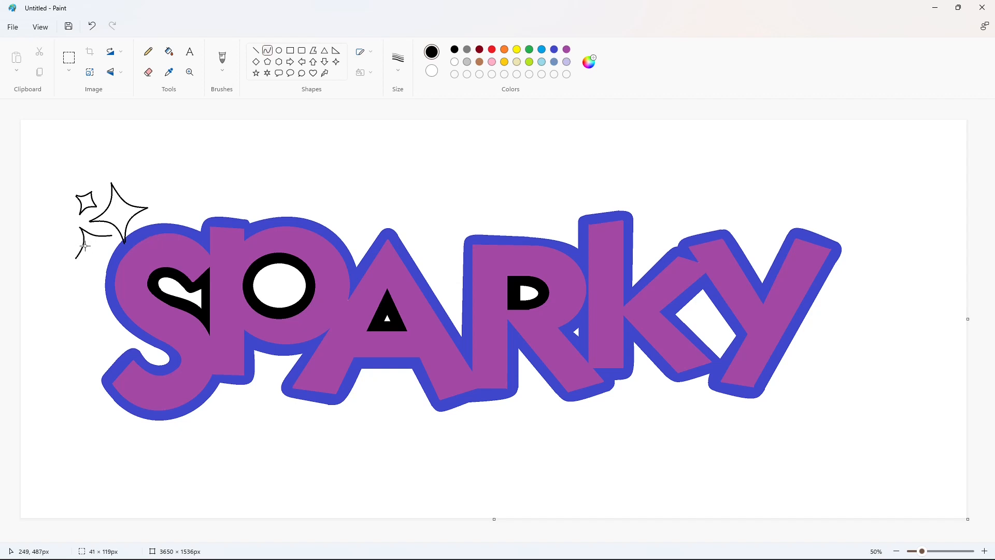
left_click(145, 256)
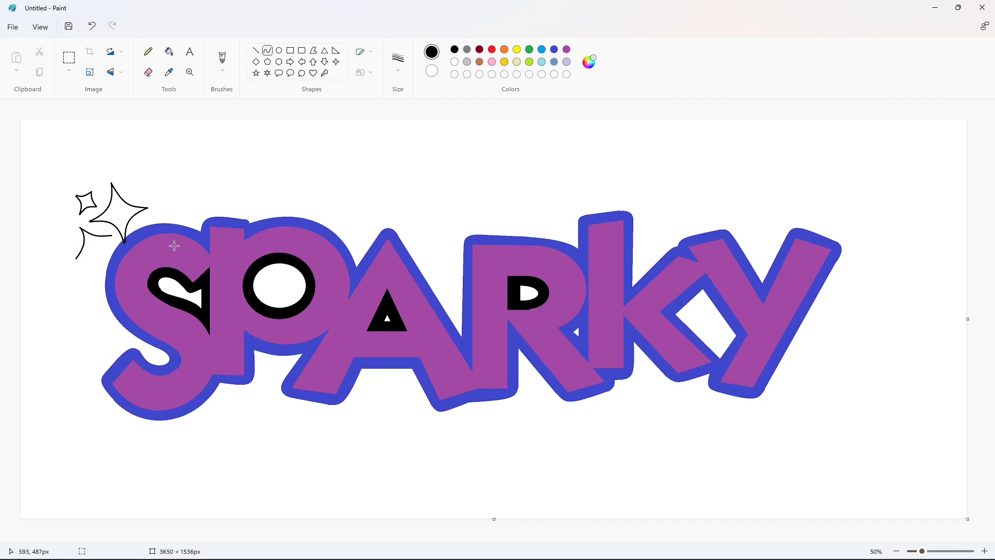
left_click_drag(76, 258, 105, 265)
left_click(90, 257)
left_click(90, 254)
left_click(138, 254)
left_click(103, 251)
left_click(99, 245)
left_click(171, 169)
Step: Fill the medium star and the large star with black
left_click(168, 51)
left_click(96, 242)
left_click(120, 217)
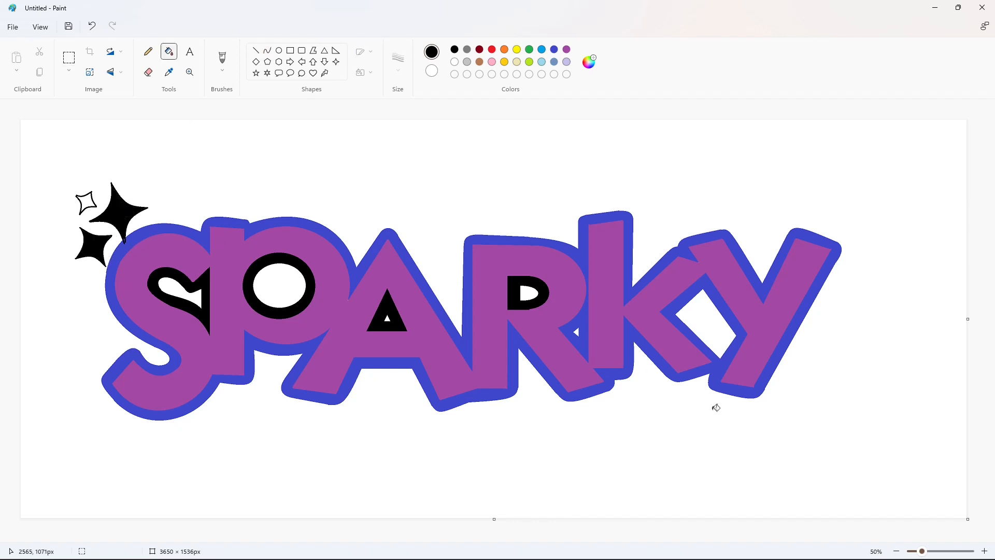
Step: Touch up the large star's lower point with a short black line and fill the small star with black
left_click(983, 551)
scroll(563, 378, "up", 2)
left_click(256, 50)
left_click_drag(228, 257, 232, 245)
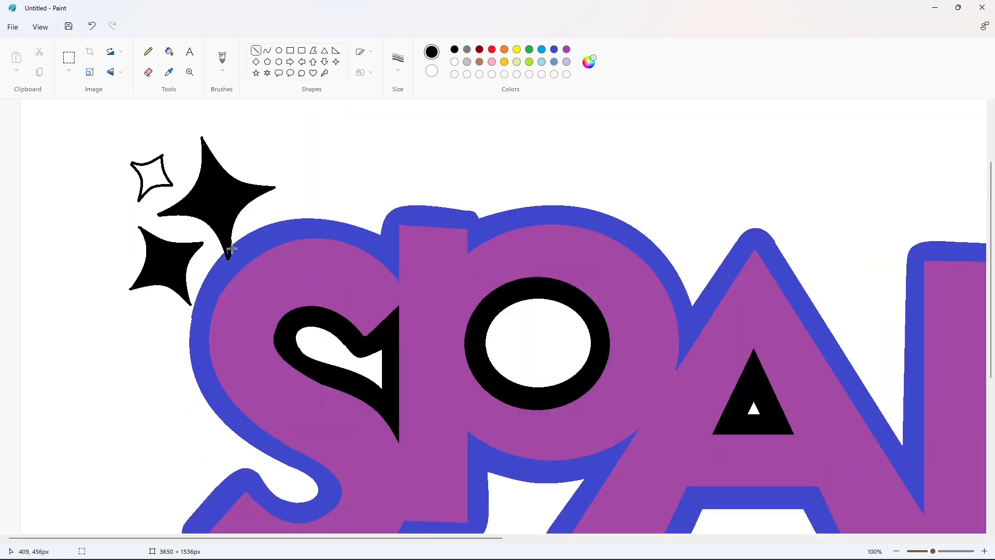
left_click(168, 52)
left_click(154, 175)
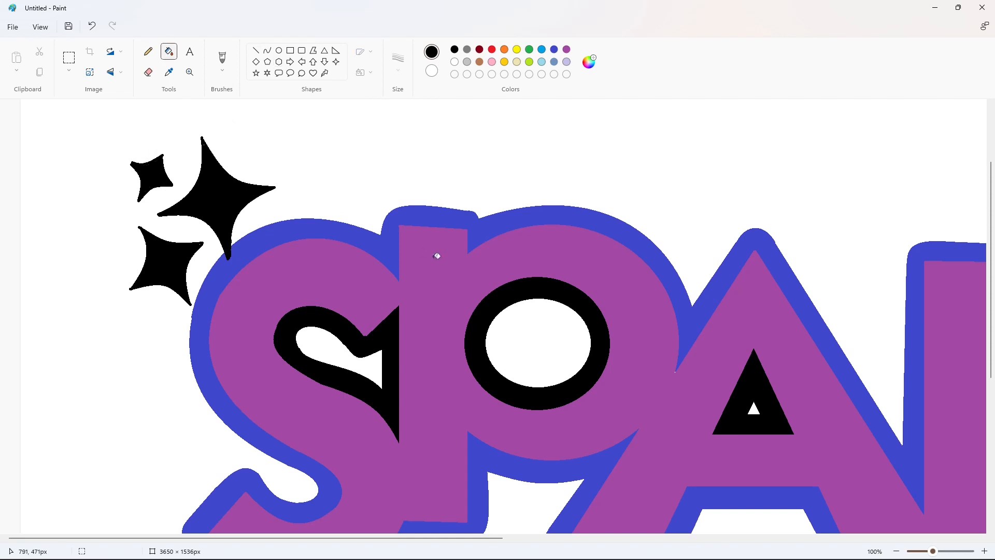
left_click(896, 551)
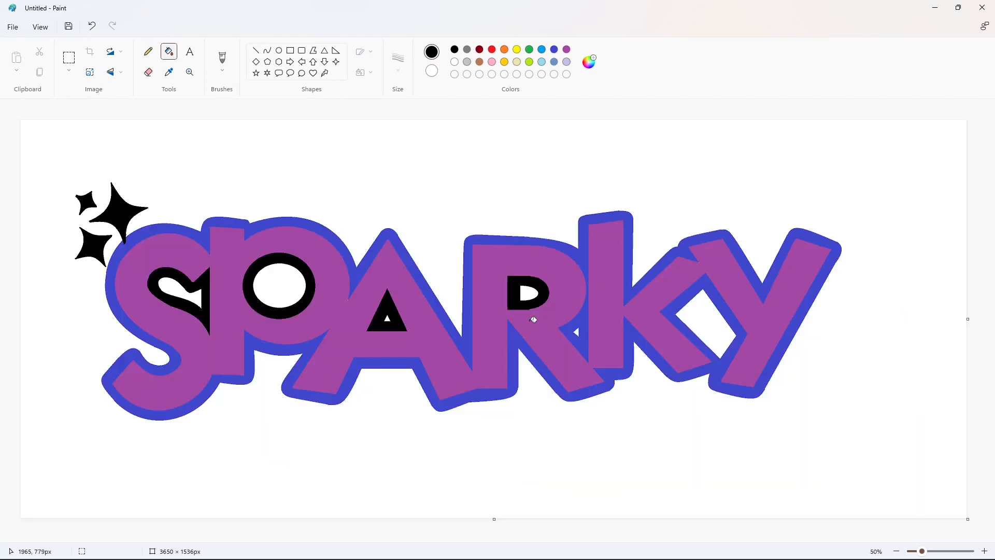
Step: Draw a curved offset outline around the large star beside the S, keeping a narrow margin around its points
left_click(268, 51)
mouse_move(115, 238)
left_mouse_down()
mouse_move(111, 257)
mouse_move(100, 228)
mouse_move(150, 215)
mouse_move(133, 223)
mouse_move(145, 199)
left_mouse_up()
left_click(108, 245)
left_click(102, 223)
left_click(101, 233)
left_click(223, 225)
left_click(132, 222)
left_click(175, 213)
mouse_move(147, 206)
left_mouse_down()
mouse_move(156, 211)
mouse_move(119, 180)
left_mouse_up()
left_click(161, 201)
left_click(177, 207)
mouse_move(134, 190)
left_mouse_down()
mouse_move(131, 200)
mouse_move(152, 201)
left_mouse_up()
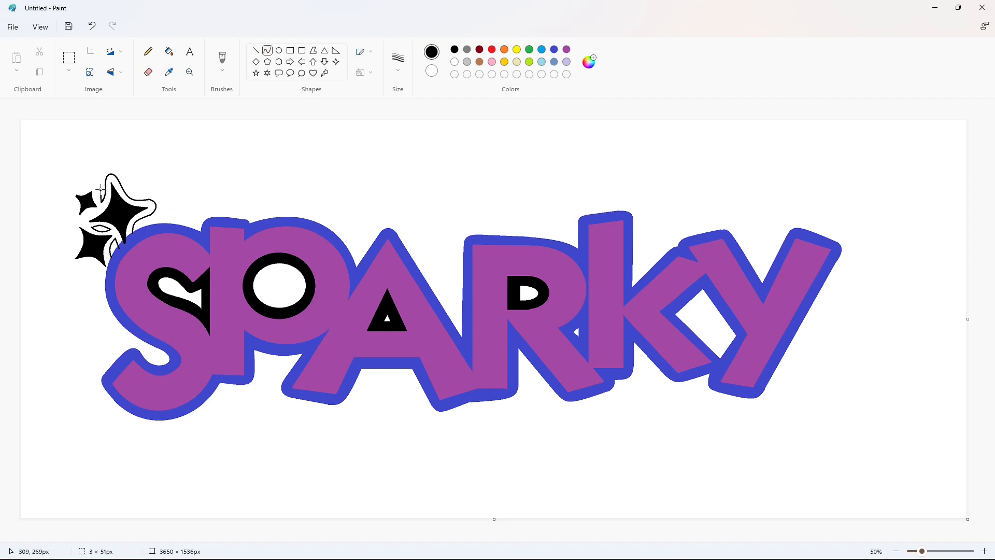
Step: Draw the curved offset outline around the small star, joining it to the large star's outline
left_click(98, 196)
left_click(131, 191)
key("ctrl+z")
left_click_drag(98, 188, 84, 188)
left_click(78, 189)
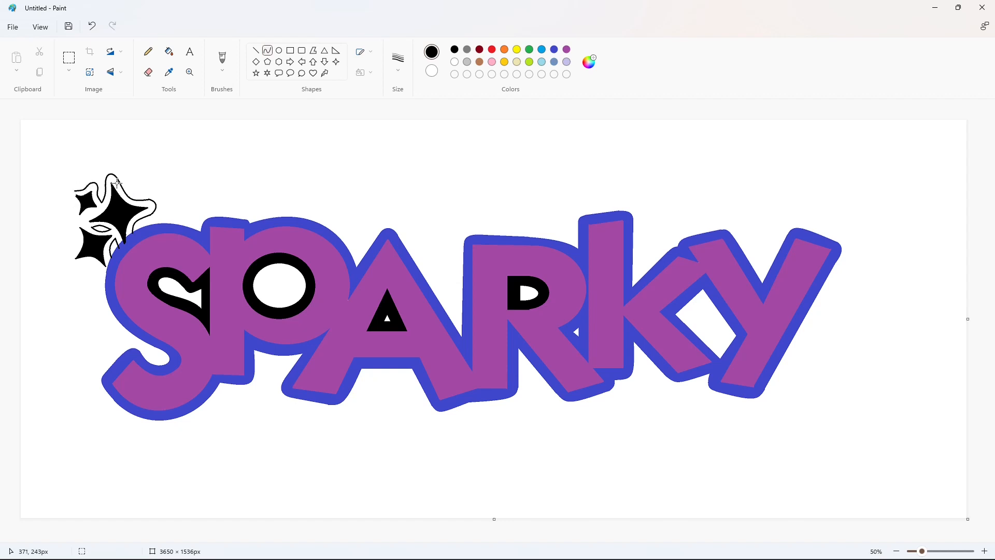
left_click(70, 191)
left_click(106, 208)
left_click(72, 208)
Step: Continue the curved offset outline around the medium star until it meets the border of the S
mouse_move(74, 206)
left_mouse_down()
mouse_move(71, 253)
mouse_move(110, 275)
left_mouse_up()
left_click(73, 225)
left_click(82, 242)
left_click(78, 240)
left_click(68, 264)
left_click(68, 264)
left_click(92, 262)
left_click(93, 260)
left_click(140, 272)
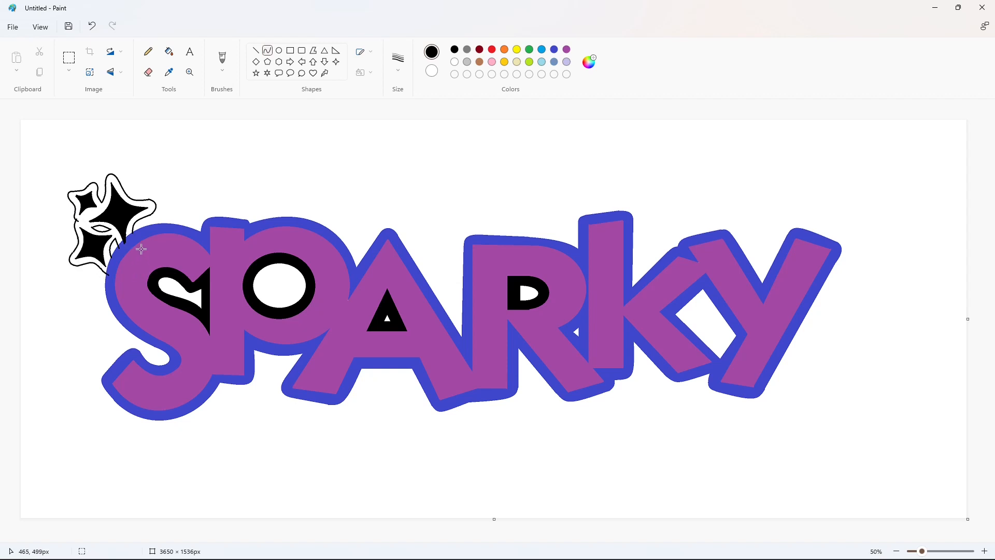
Step: Fill the three stars beside the S with dark red
left_click(170, 52)
left_click(480, 49)
left_click(122, 213)
left_click(86, 203)
left_click(91, 243)
Step: Fill the offset border around the three stars with black to merge it with its outline, and recolor it indigo
left_click(454, 49)
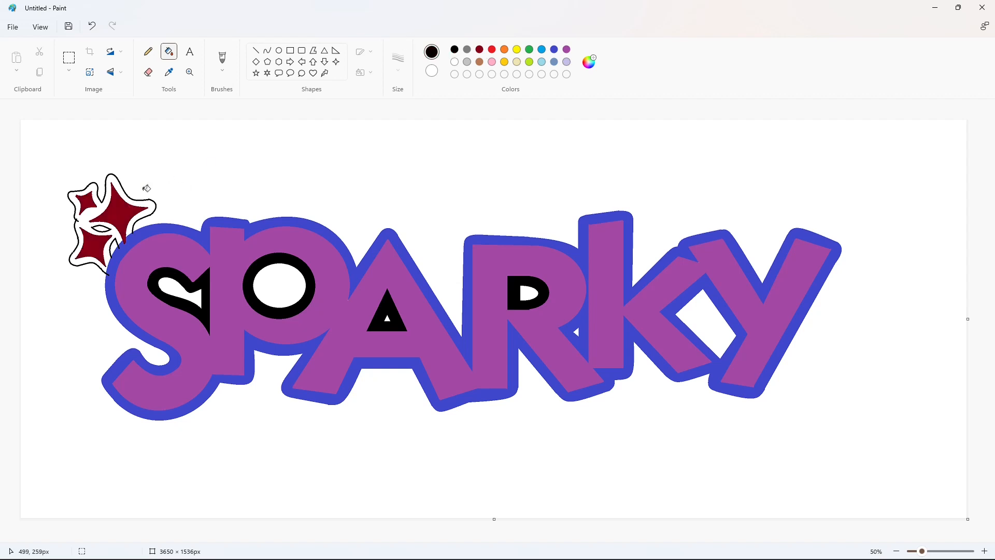
left_click(145, 189)
left_click(555, 50)
left_click(154, 200)
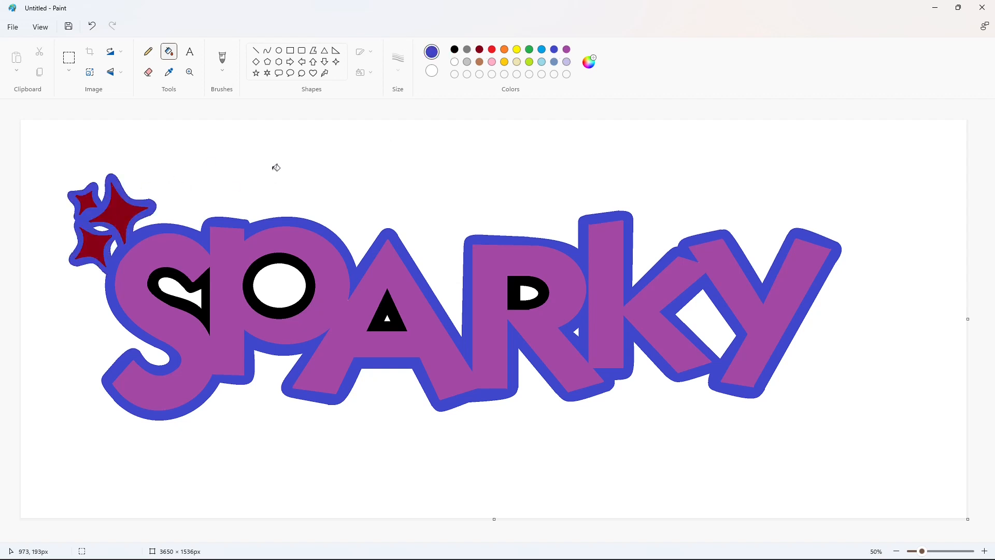
Step: Try to duplicate the star cluster below the lettering, clear its border and leftover letter parts with white, and copy the bare stars
left_click(69, 57)
mouse_move(42, 165)
left_mouse_down()
mouse_move(129, 284)
mouse_move(173, 292)
left_mouse_up()
mouse_move(116, 220)
left_mouse_down()
mouse_move(93, 173)
mouse_move(372, 473)
mouse_move(375, 464)
left_mouse_up()
left_click(504, 480)
left_click(169, 51)
left_click(454, 62)
left_click(419, 495)
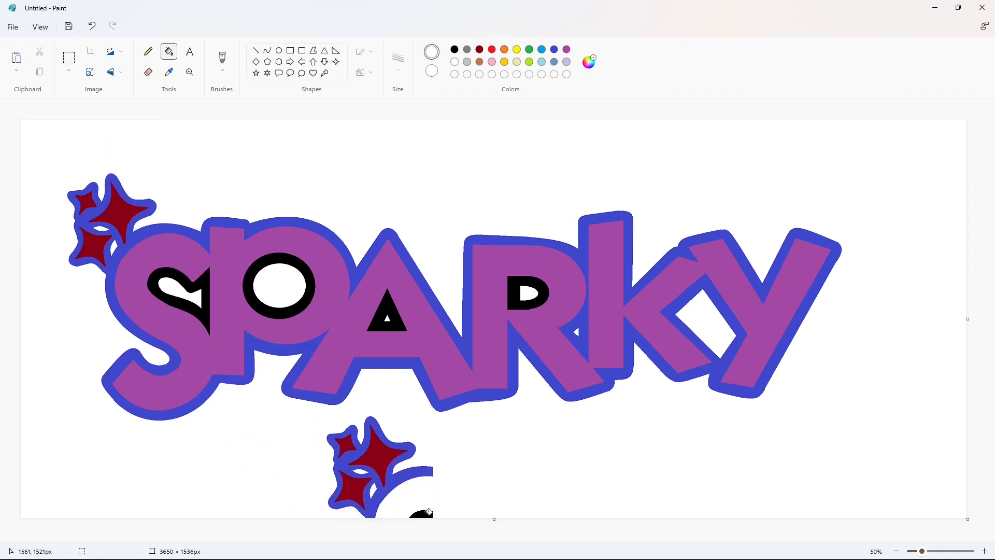
left_click(422, 511)
left_click(389, 443)
left_click_drag(323, 490, 321, 491)
key("ctrl+c")
key("ctrl+v")
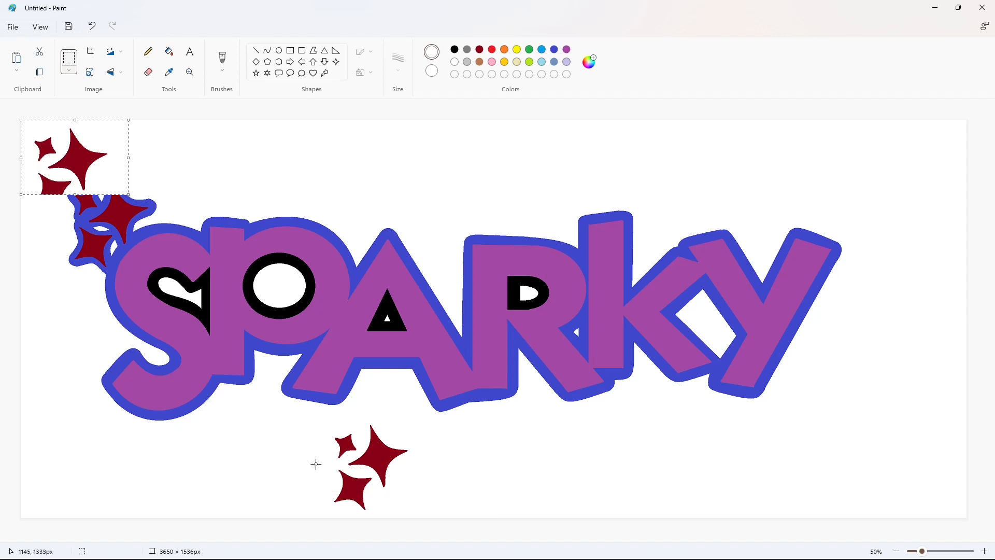
Step: Try to place a horizontally flipped copy of the bare stars beside the lower part of the Y
left_click(115, 72)
left_click(125, 110)
left_click_drag(93, 156, 836, 373)
left_click(68, 70)
left_click(88, 156)
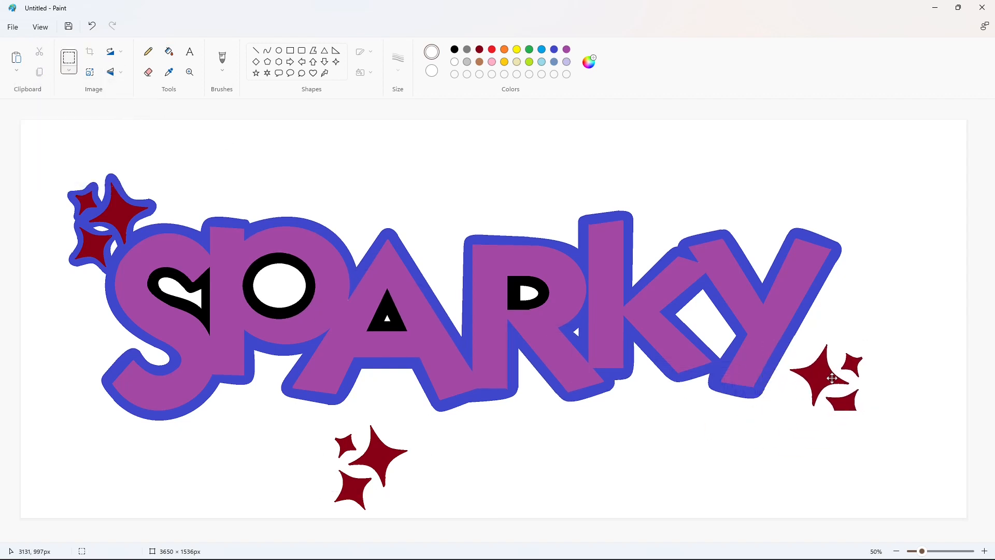
key("ctrl+z")
key("ctrl+z")
Step: Draw a large black four-pointed star outline with inward-curved sides beside the lower part of the Y
left_click(267, 50)
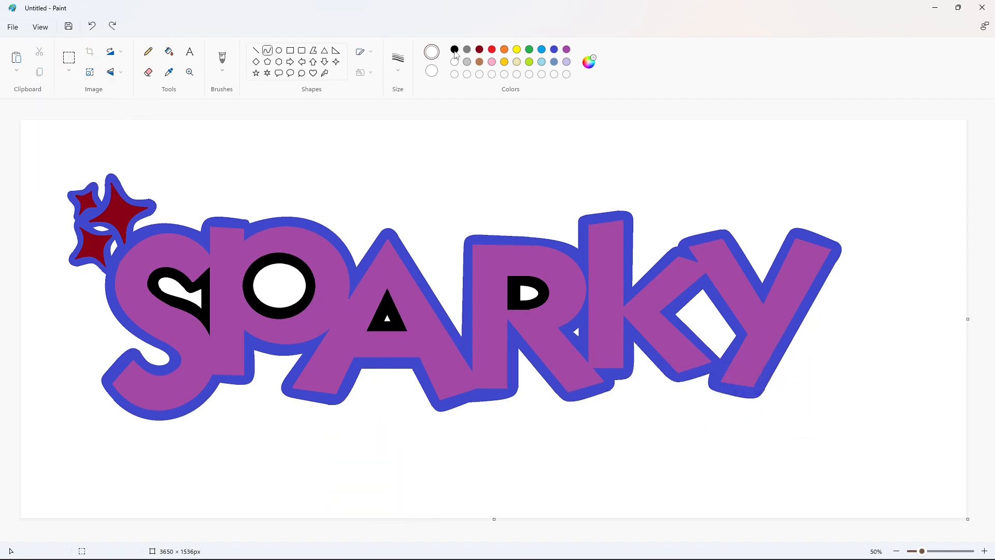
mouse_move(828, 350)
left_mouse_down()
mouse_move(795, 362)
mouse_move(839, 383)
left_mouse_up()
left_click(819, 363)
mouse_move(832, 366)
left_mouse_down()
mouse_move(808, 396)
mouse_move(820, 380)
mouse_move(797, 363)
mouse_move(807, 389)
mouse_move(797, 340)
mouse_move(808, 353)
mouse_move(796, 348)
mouse_move(770, 381)
left_mouse_up()
left_click(828, 376)
left_click(815, 386)
key("ctrl+z")
left_click(809, 370)
Step: Draw a small four-pointed star outline with inward-curved sides above the large star, close to the Y
left_click(802, 346)
left_click(805, 351)
left_click(840, 355)
left_click(801, 353)
left_click(839, 357)
left_click(796, 348)
left_click(846, 357)
Step: Draw a medium four-pointed star outline with inward-curved sides between the large star and the foot of the Y
left_click_drag(777, 372, 802, 385)
left_click(781, 378)
left_click(813, 376)
mouse_move(794, 374)
left_mouse_down()
mouse_move(782, 403)
mouse_move(788, 391)
mouse_move(769, 381)
mouse_move(780, 385)
left_mouse_up()
left_click(790, 378)
left_click(824, 395)
left_click(788, 390)
left_click(797, 403)
left_click(780, 385)
left_click(820, 385)
Step: Fill the medium, small and large stars beside the Y with black
left_click(168, 52)
left_click(787, 382)
left_click(800, 349)
left_click(818, 373)
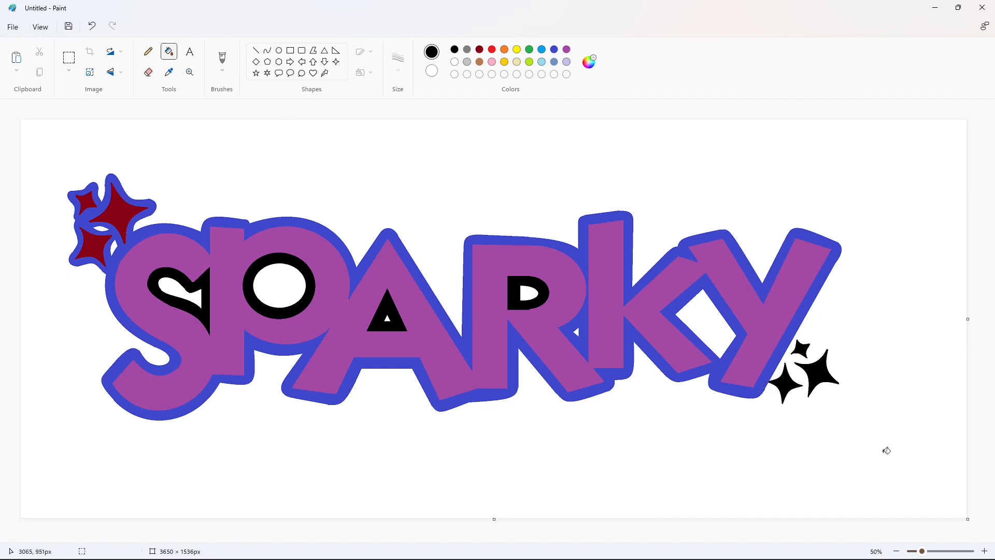
Step: Start the curved offset outline around the stars beside the Y, on the side facing the letter
left_click(983, 551)
left_click_drag(469, 537, 768, 550)
left_click(896, 550)
left_click(267, 50)
left_click(793, 346)
mouse_move(792, 345)
left_mouse_down()
mouse_move(782, 355)
mouse_move(782, 413)
mouse_move(793, 395)
mouse_move(815, 399)
mouse_move(806, 409)
mouse_move(844, 377)
left_mouse_up()
left_click(846, 355)
left_click(781, 371)
left_click(855, 371)
Step: Continue the curved offset outline around the lower points of the medium and large stars beside the Y
left_click(782, 413)
left_click(822, 411)
left_click(792, 395)
left_click(831, 396)
left_click(806, 409)
left_click(830, 415)
left_click(824, 386)
left_click(850, 401)
Step: Complete the curved offset outline around the large star's outer points and over the small star to the Y
mouse_move(844, 382)
left_mouse_down()
mouse_move(845, 392)
mouse_move(827, 336)
mouse_move(806, 360)
mouse_move(816, 339)
left_mouse_up()
left_click(849, 387)
left_click(877, 393)
left_click(831, 366)
left_click(871, 373)
left_click(827, 336)
left_click(867, 356)
left_click(816, 339)
left_click(864, 361)
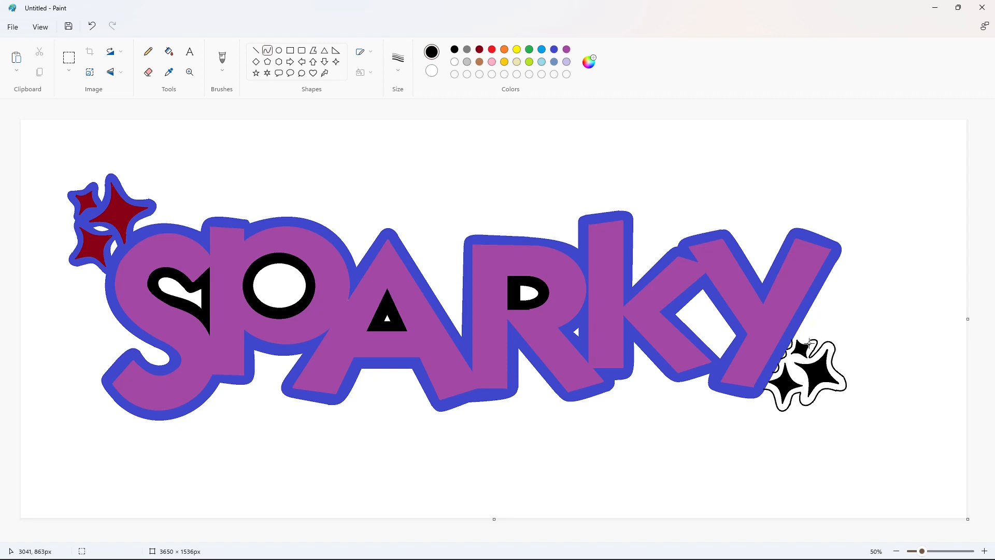
Step: Fill the three stars beside the Y with dark red
key("ctrl+plus")
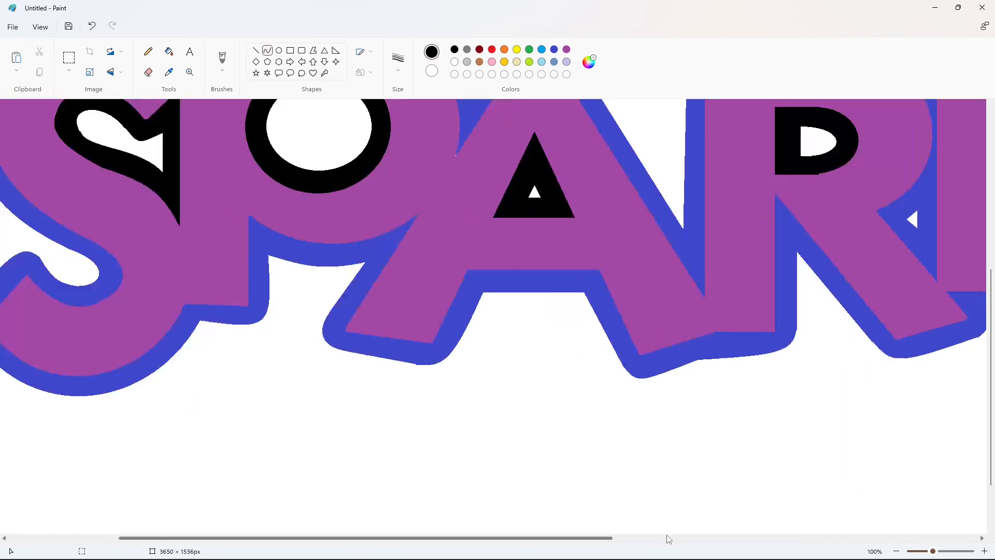
left_click_drag(602, 538, 951, 538)
left_click(168, 51)
left_click(479, 49)
left_click(695, 298)
left_click(633, 322)
left_click(664, 255)
Step: Fill the offset border around the stars beside the Y with black, and recolor it indigo
left_click(454, 50)
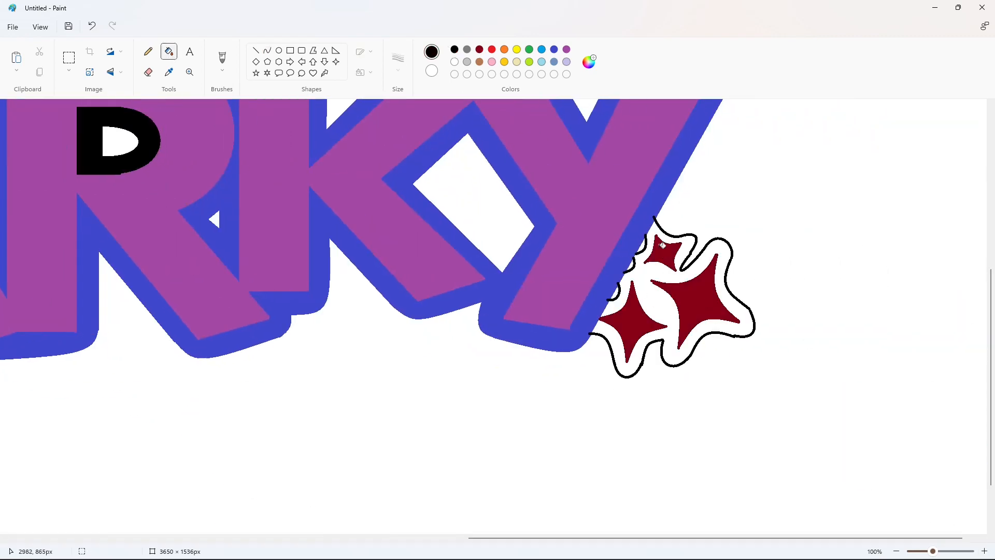
left_click(663, 277)
left_click(554, 49)
left_click(671, 304)
left_click(935, 7)
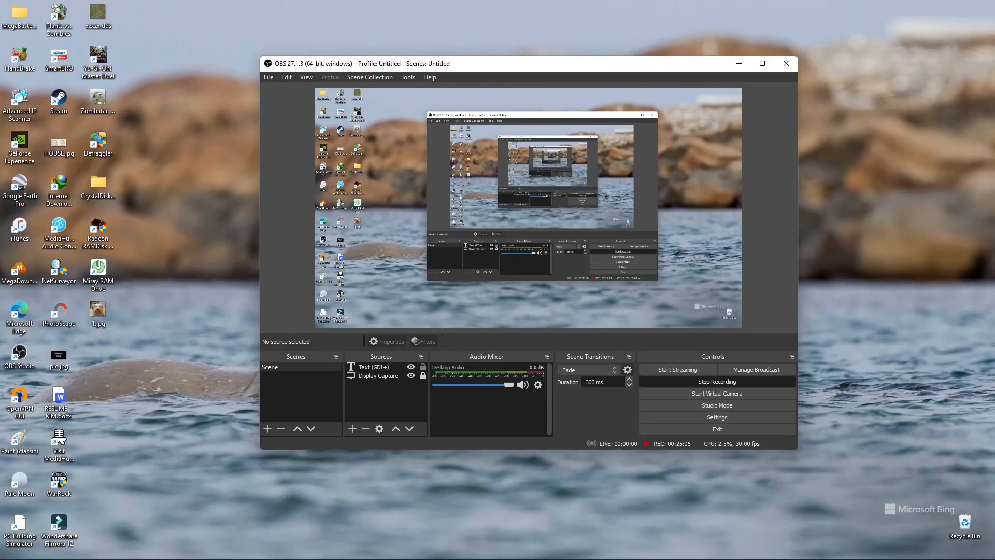
left_click(86, 547)
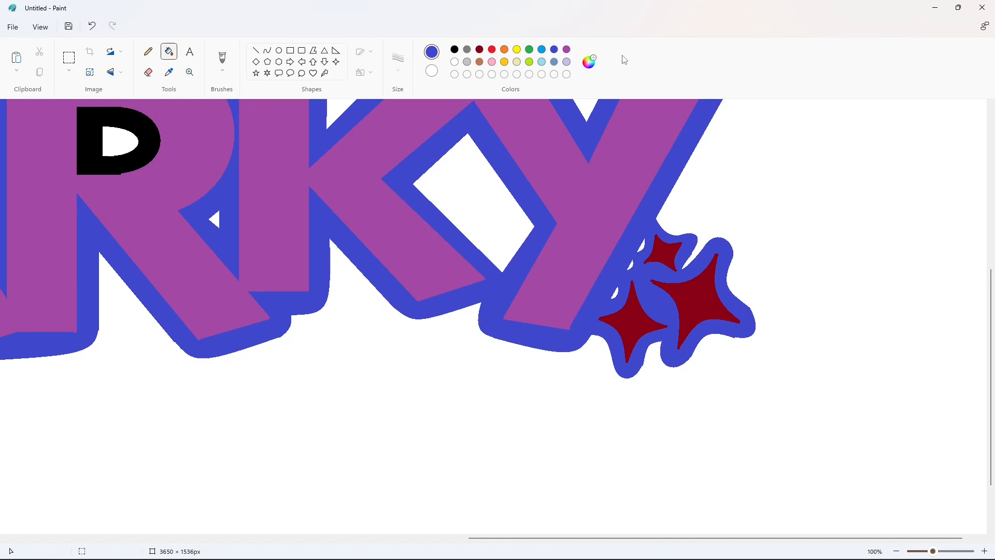
Step: Touch up the lower edge of the black shape inside the R with a short purple line
left_click(896, 551)
left_click(984, 551)
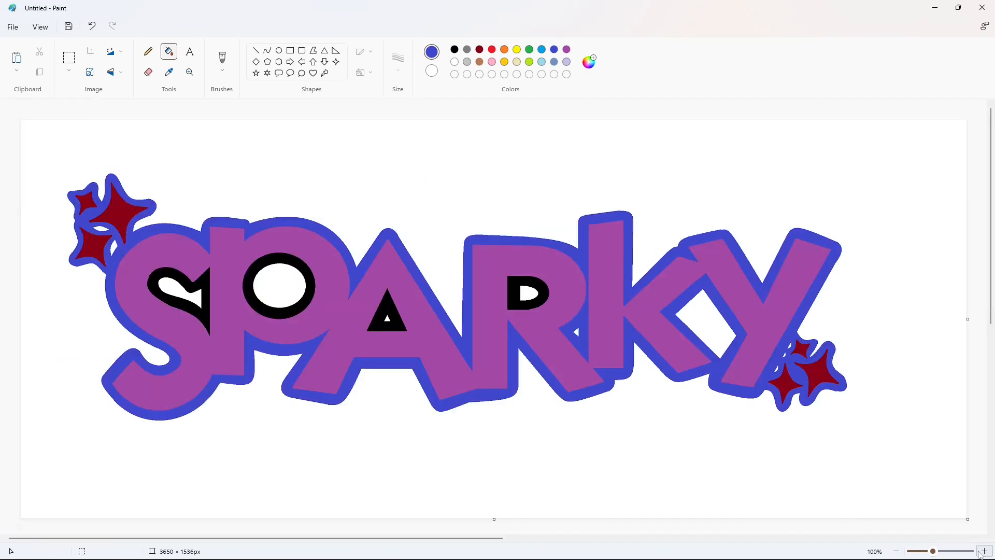
scroll(626, 433, "up", 2)
left_click(566, 49)
left_click(255, 50)
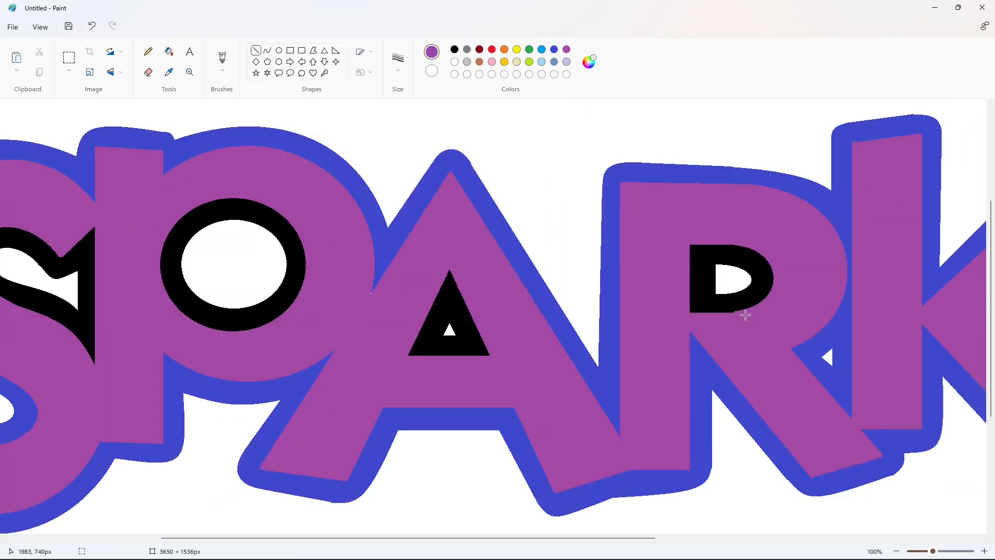
left_click_drag(743, 310, 716, 314)
left_click(897, 551)
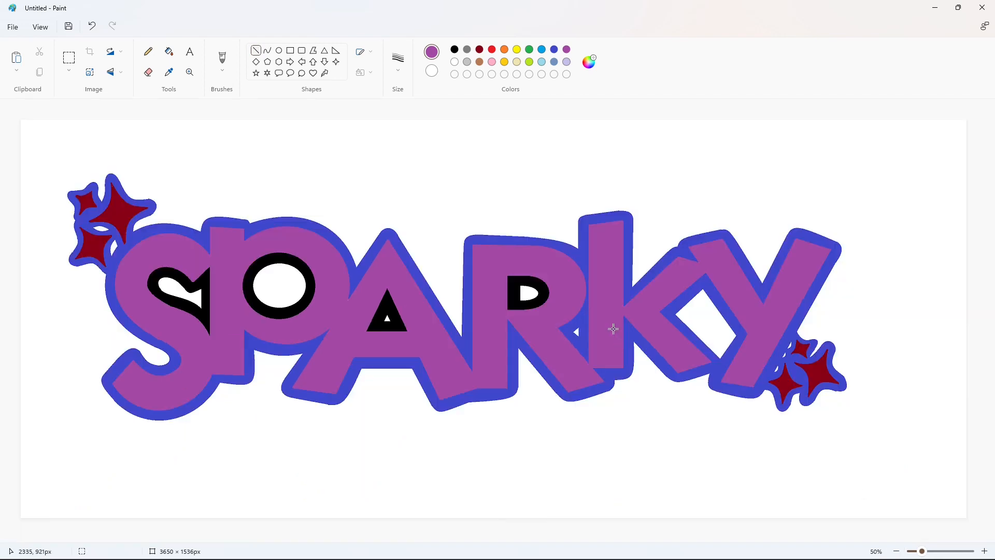
Step: Add a bright blue and a light orange to the palette as custom colors
left_click(542, 49)
left_click(589, 62)
left_click(457, 410)
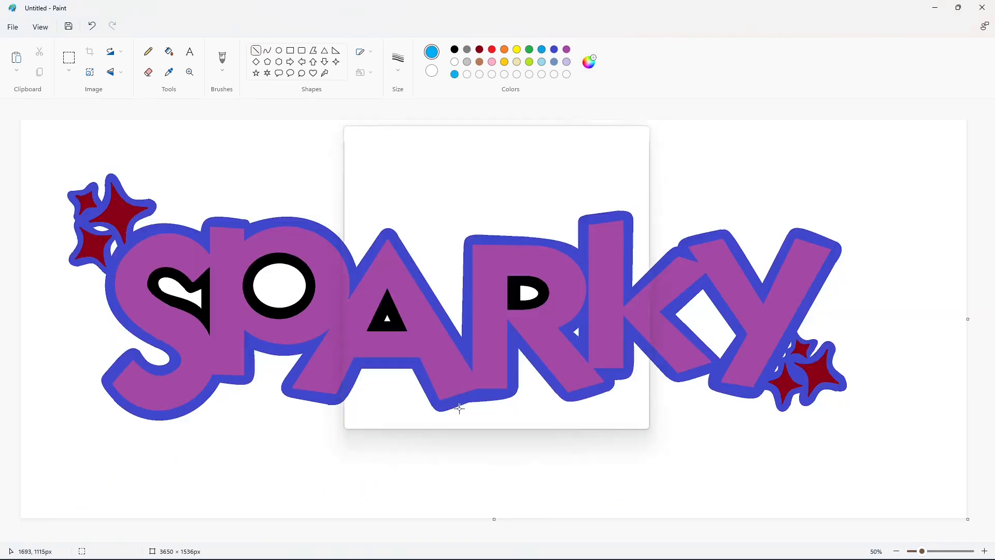
left_click(504, 49)
left_click(589, 62)
left_click(368, 181)
left_click(424, 411)
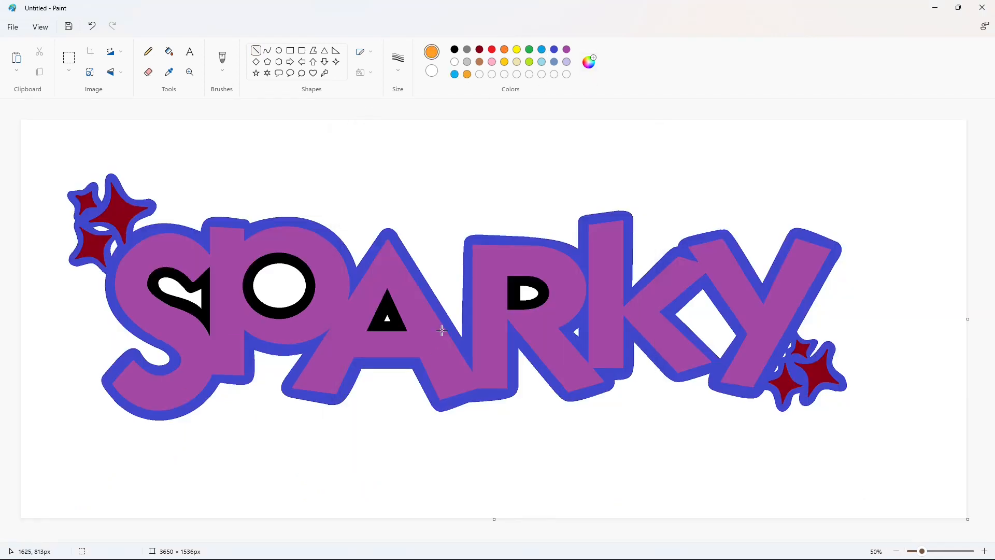
Step: Recolor all six stars in both clusters with the custom light orange
left_click(169, 51)
left_click(114, 218)
left_click(85, 202)
left_click(92, 249)
left_click(785, 382)
left_click(818, 372)
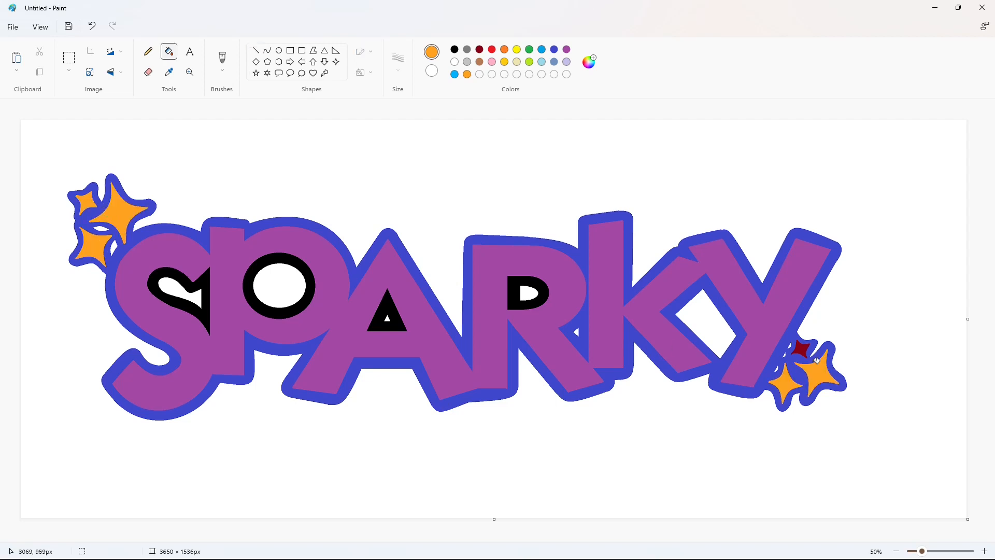
left_click(802, 348)
Step: Fill the SPARKY lettering with the custom bright blue
left_click(454, 74)
left_click(188, 256)
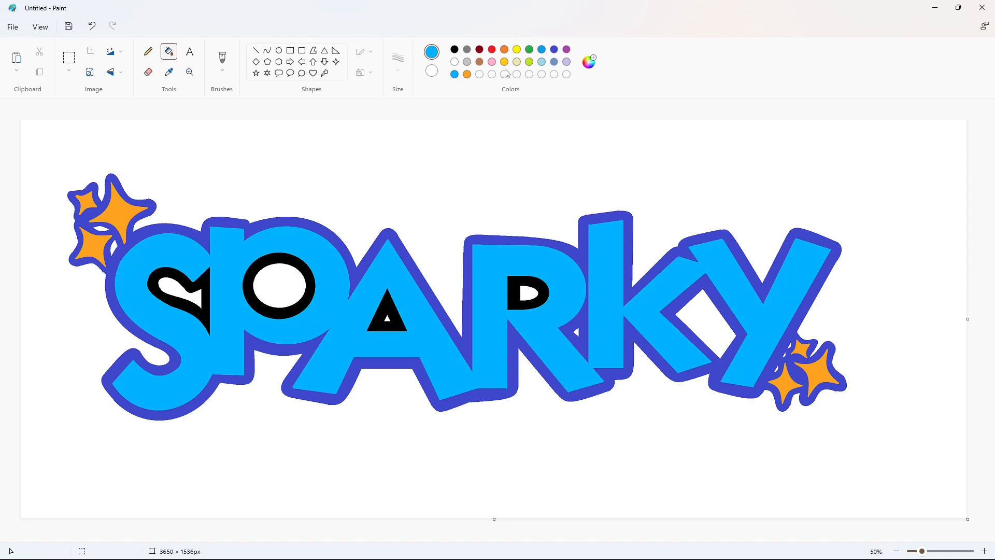
Step: Fill the black borders inside the R, A, P and S and the whole outer border with lime green
left_click(529, 62)
left_click(533, 285)
left_click(383, 303)
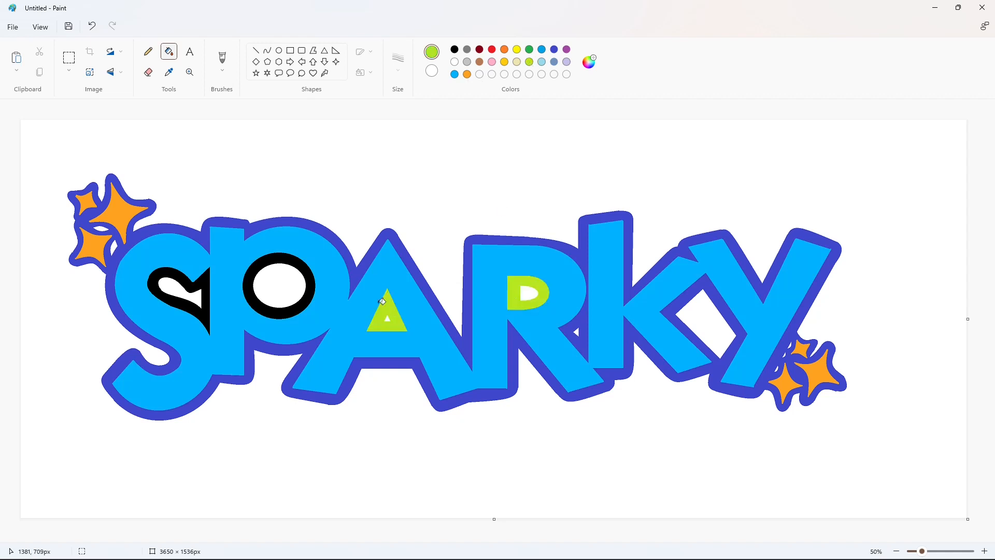
left_click(313, 282)
left_click(205, 281)
left_click(296, 217)
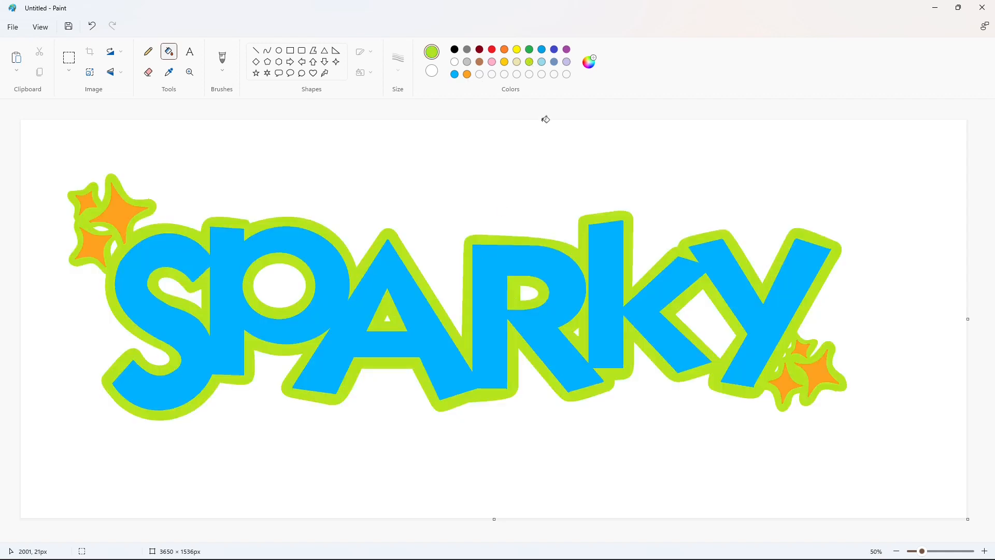
Step: Recolor the SPARKY lettering with the standard turquoise blue
left_click(542, 50)
left_click(341, 266)
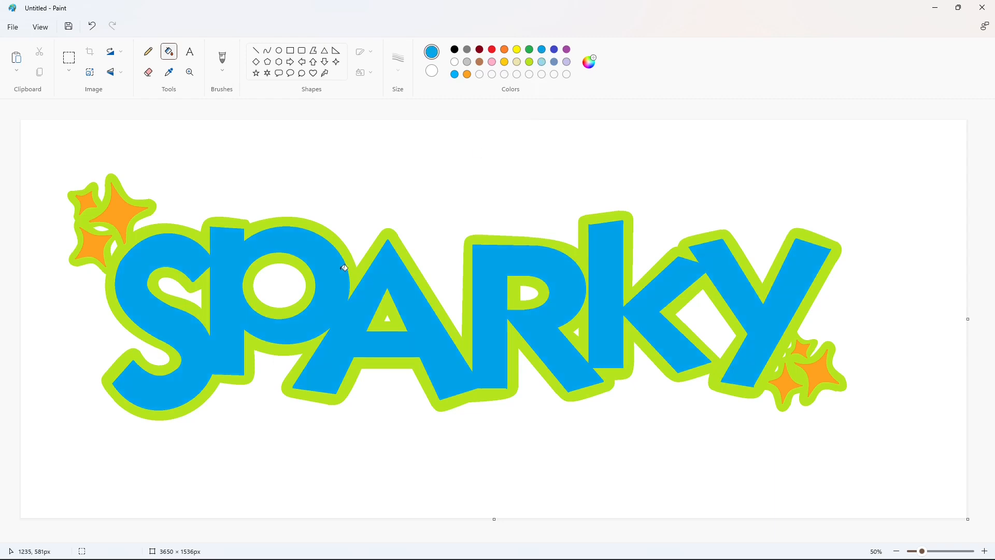